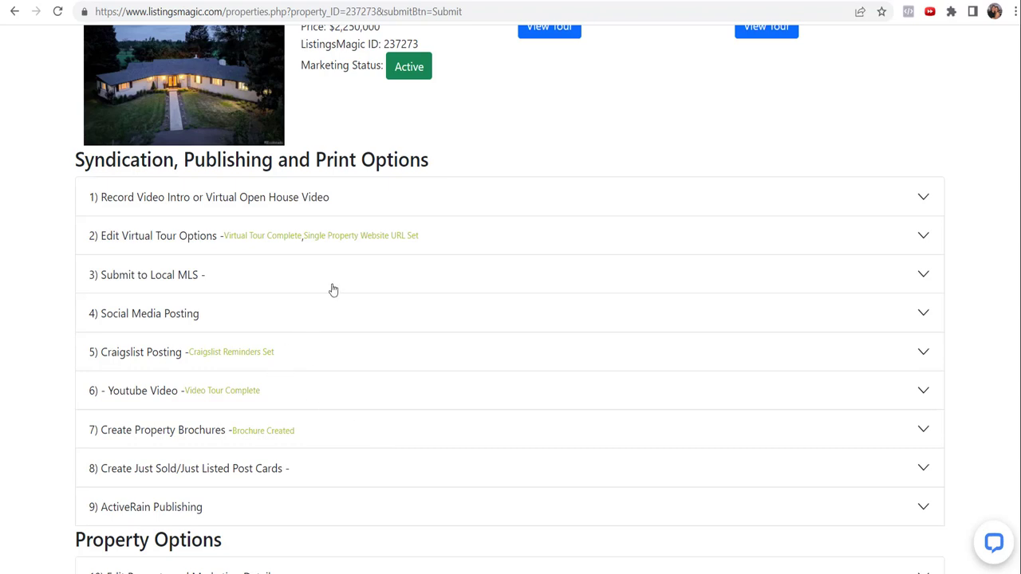
# Visit the main account page from the dashboard options, then return to property management.
pyautogui.scroll(4, 448, 165)
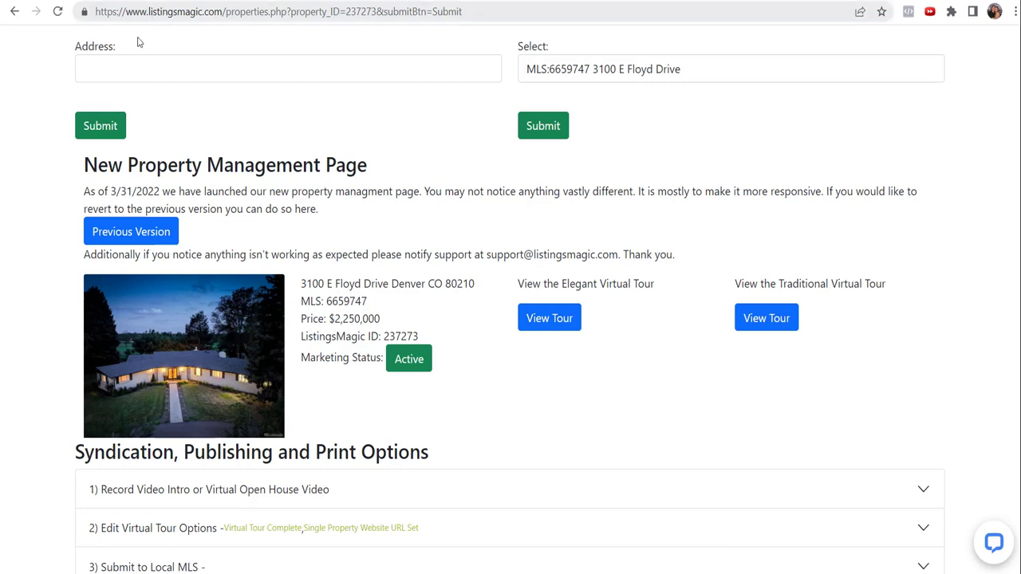
pyautogui.scroll(2, 132, 120)
pyautogui.click(156, 127)
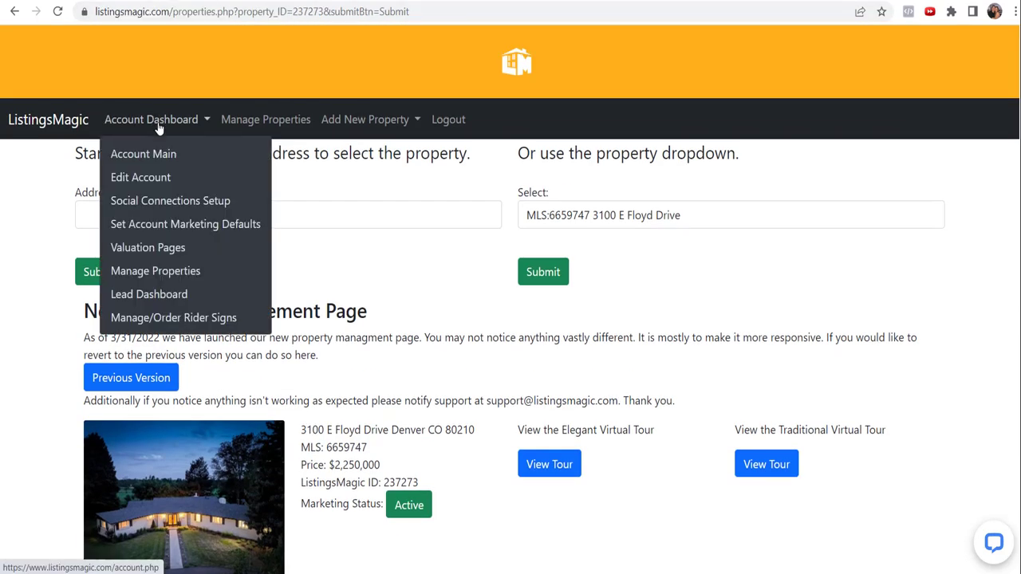
pyautogui.click(152, 156)
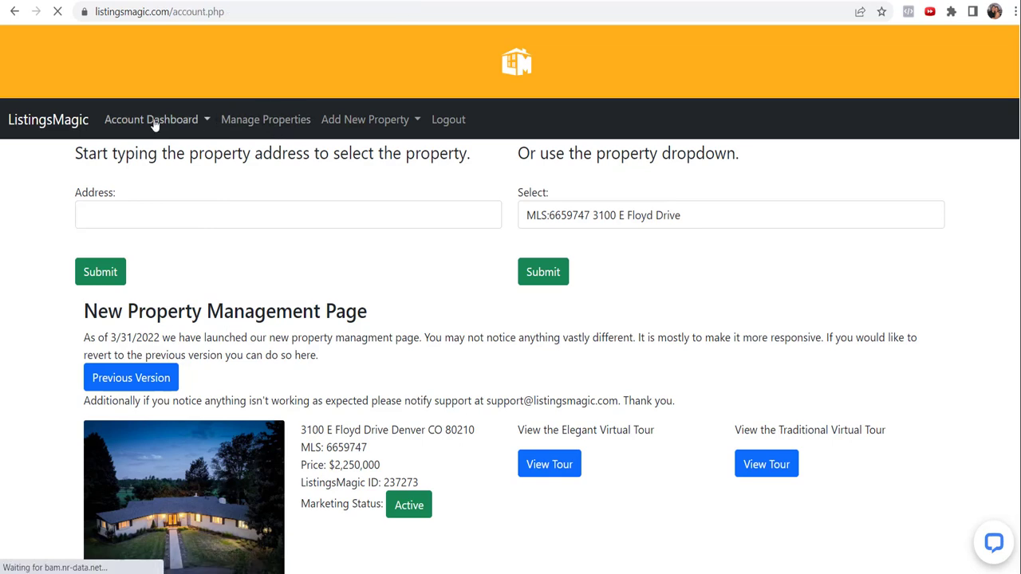
pyautogui.scroll(-5, 497, 194)
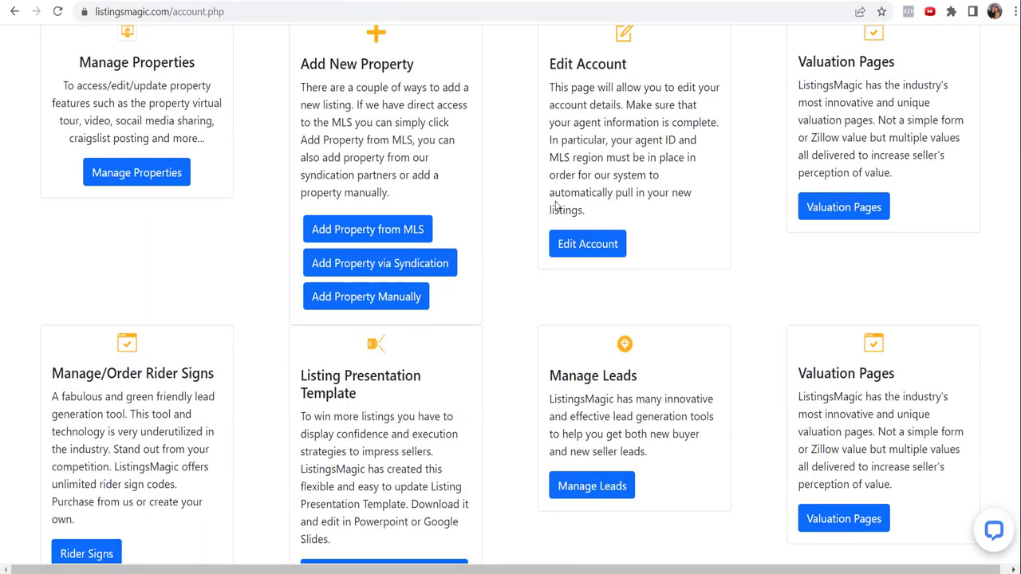
pyautogui.scroll(5, 477, 289)
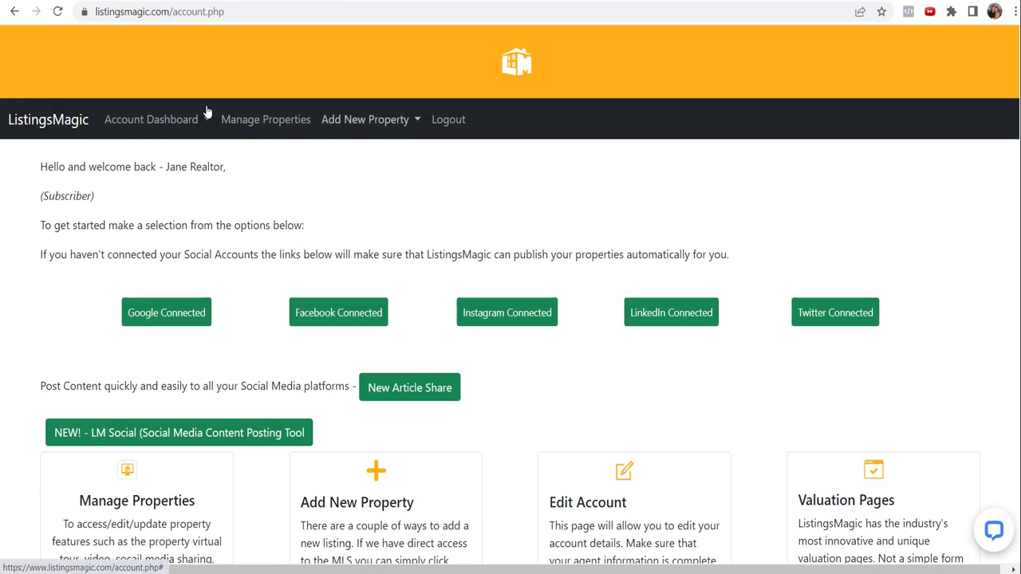
pyautogui.click(259, 120)
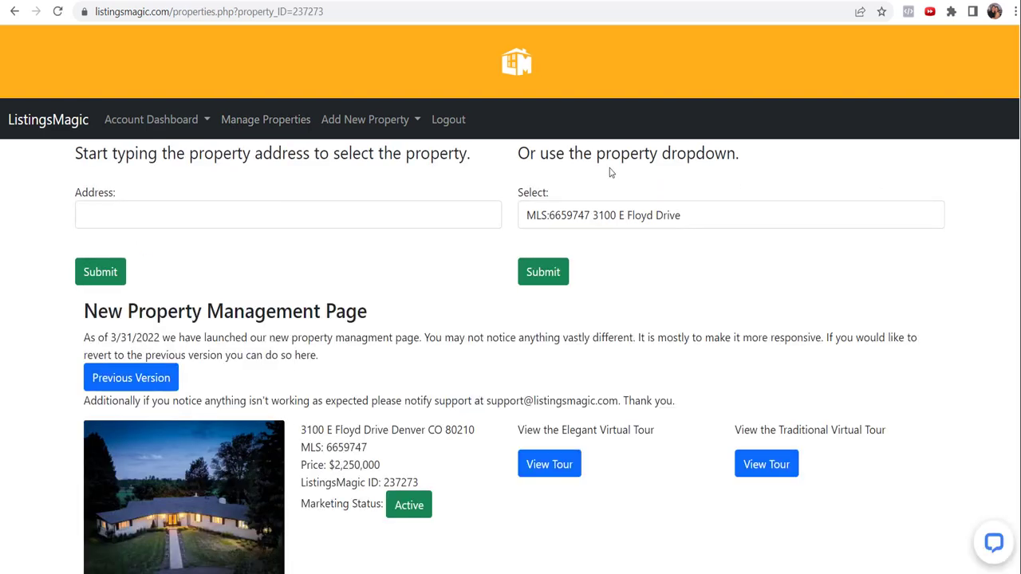
# Select the 1265 S Saint Paul Street listing and load its property page.
pyautogui.scroll(-2, 411, 257)
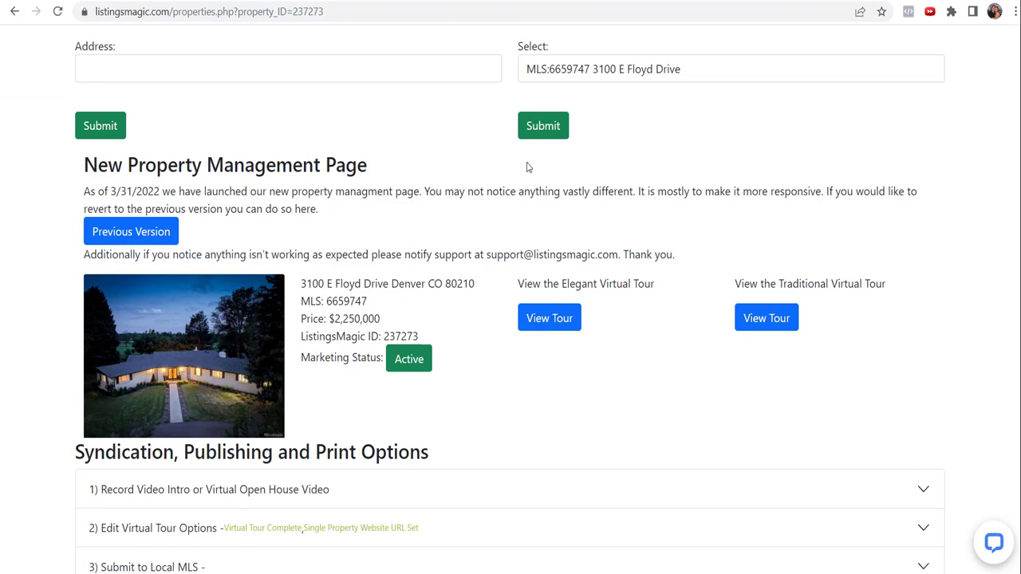
pyautogui.scroll(2, 526, 167)
pyautogui.click(618, 223)
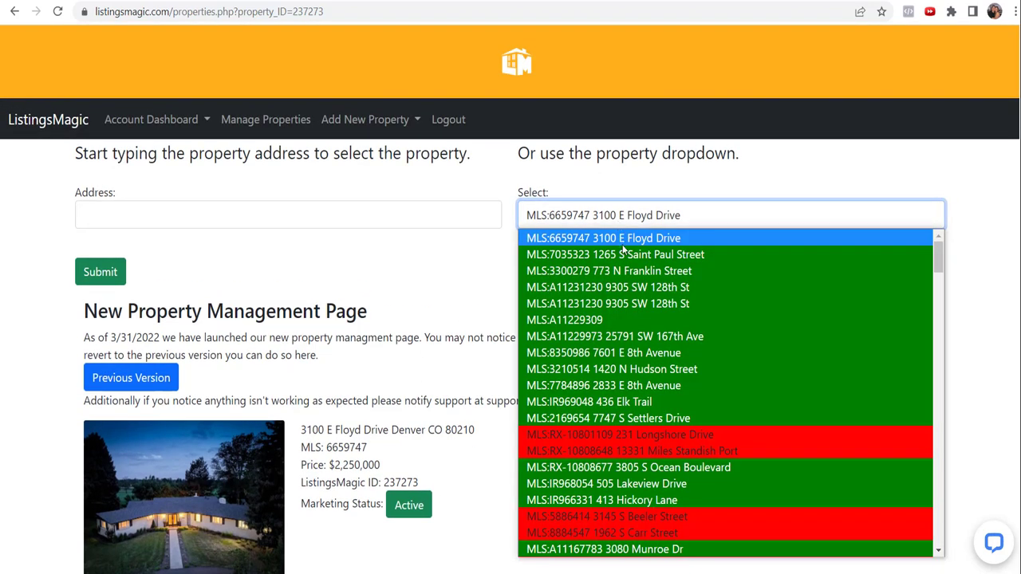
pyautogui.click(627, 256)
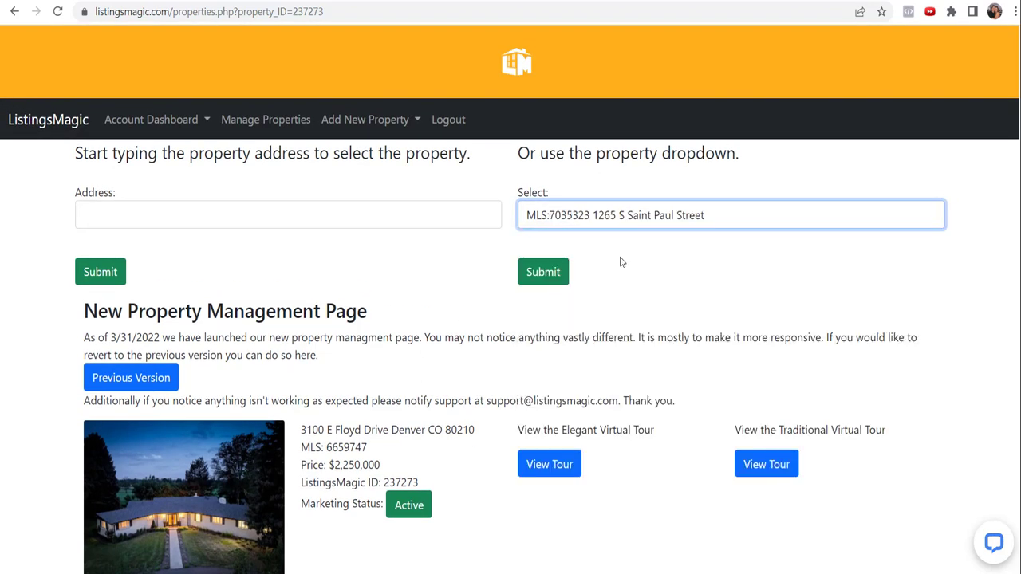
pyautogui.click(559, 276)
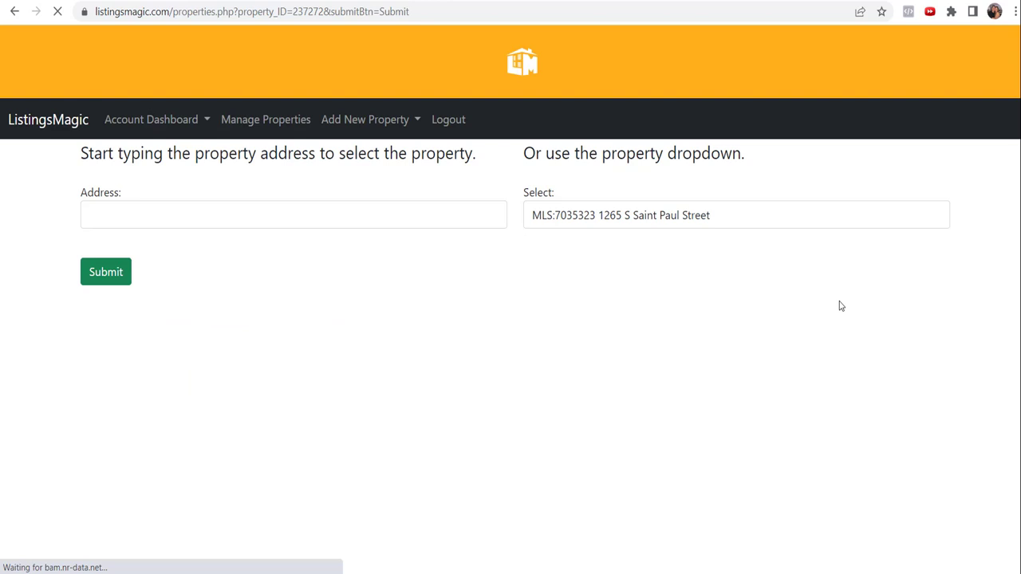
# Expand 4) Social Media Posting and launch the Fast Post Tool.
pyautogui.scroll(-2, 838, 306)
pyautogui.scroll(-3, 686, 355)
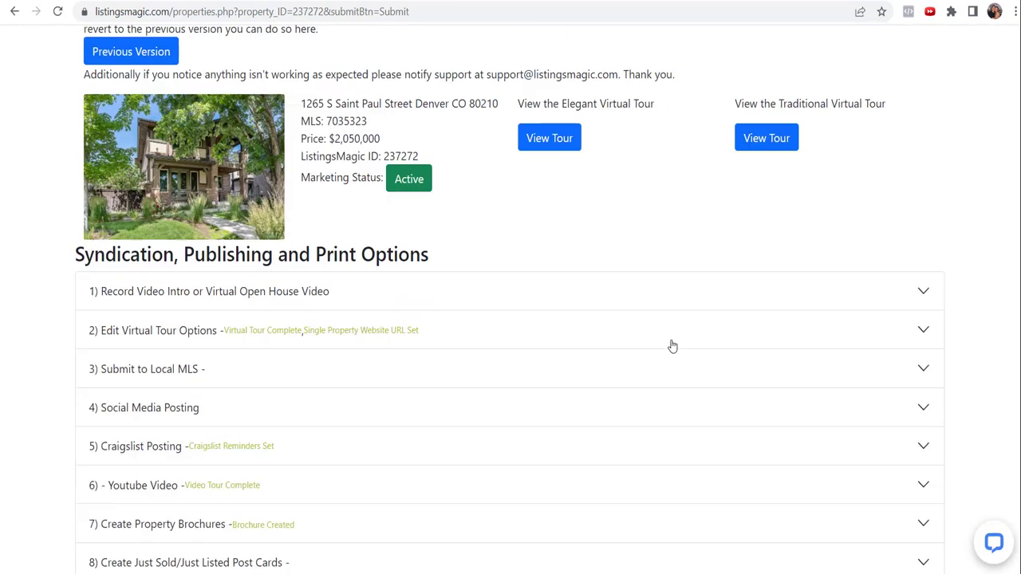
pyautogui.click(145, 370)
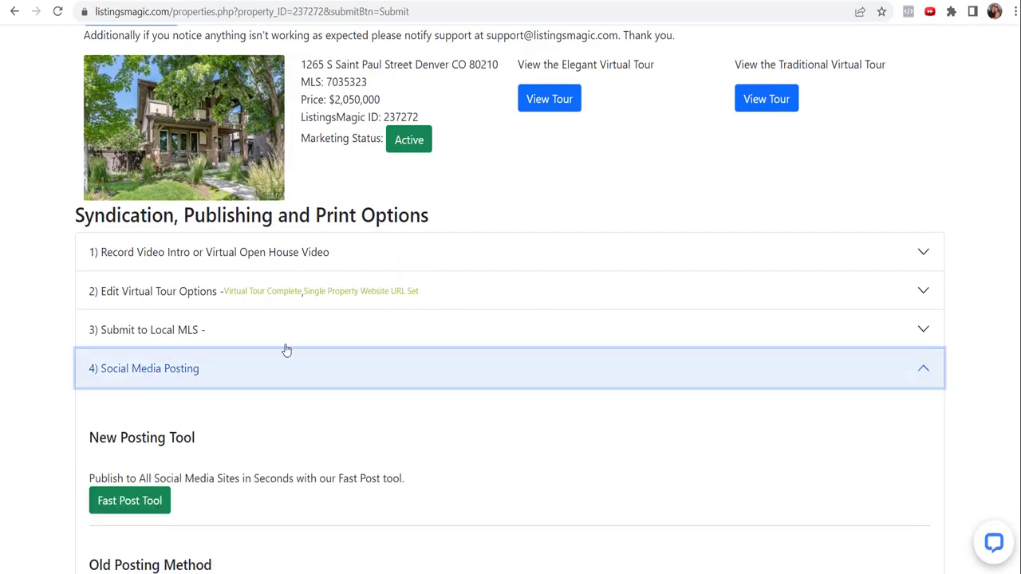
pyautogui.scroll(-2, 365, 365)
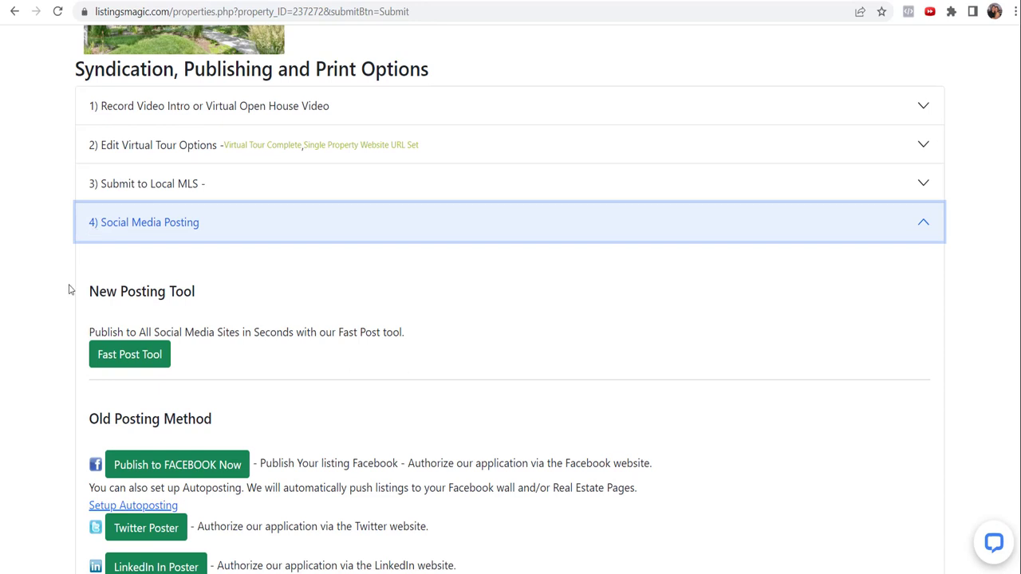
pyautogui.scroll(-3, 169, 293)
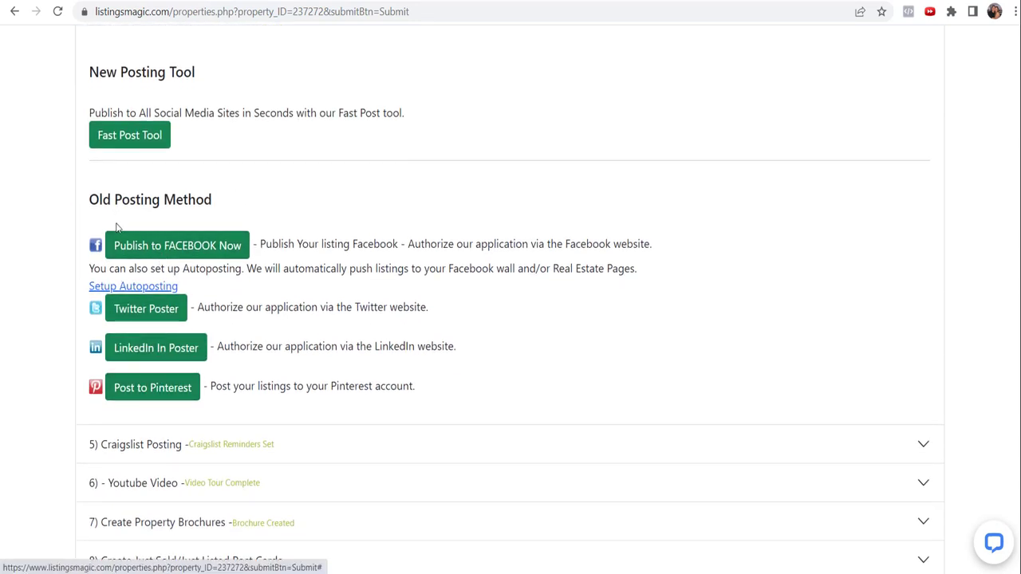
pyautogui.scroll(1, 359, 237)
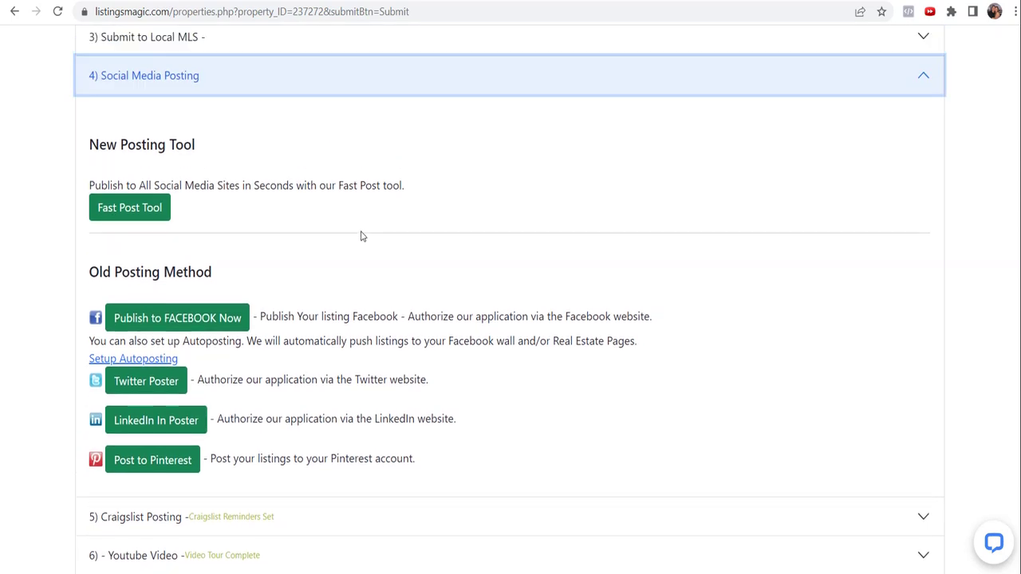
pyautogui.click(133, 209)
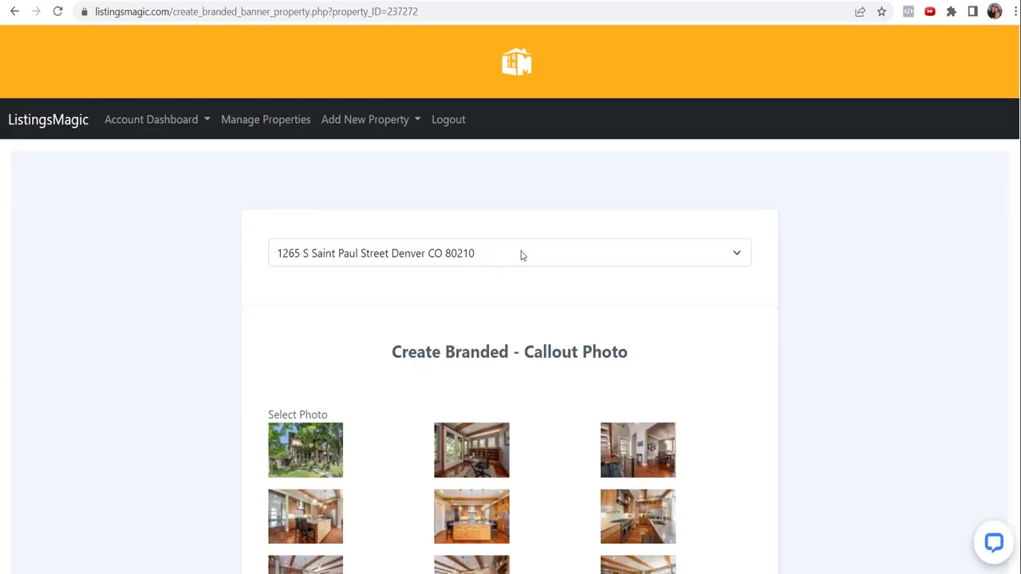
# Pick the first thumbnail under Select Photo, the house's front exterior shot.
pyautogui.scroll(-2, 854, 249)
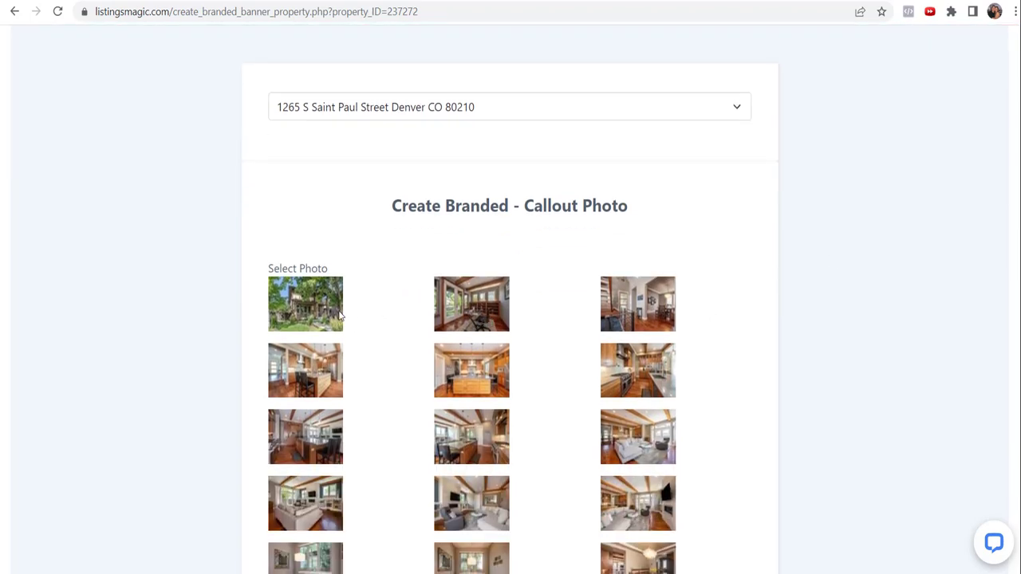
pyautogui.click(304, 295)
pyautogui.scroll(-10, 304, 296)
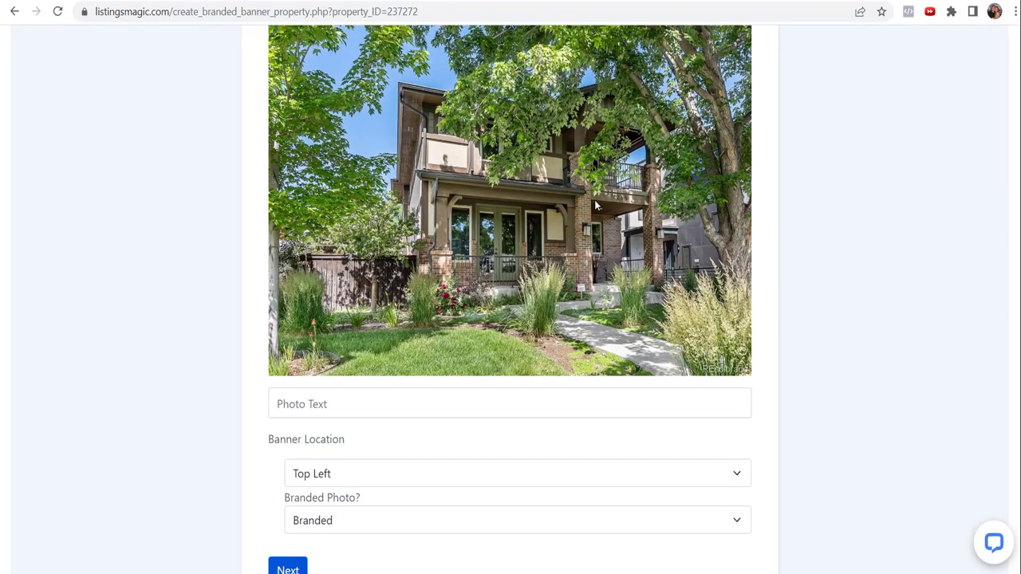
pyautogui.scroll(1, 963, 194)
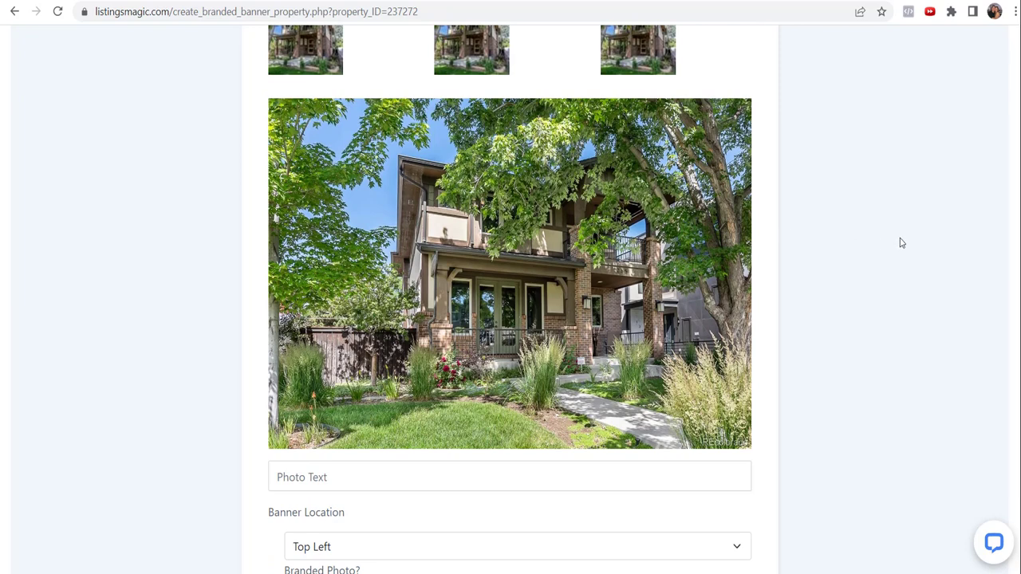
pyautogui.scroll(-1, 902, 242)
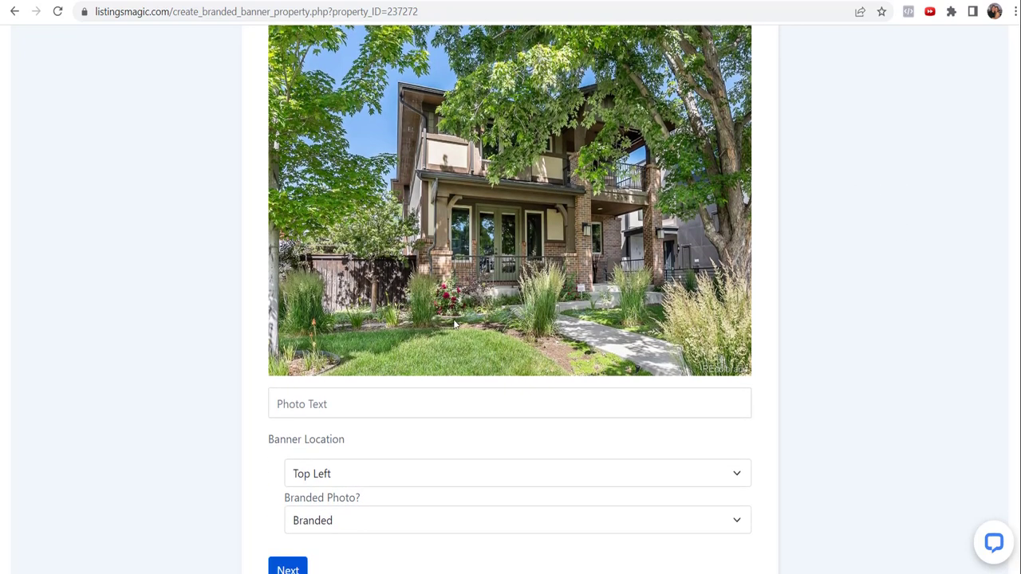
# Set the photo text to 'Just Listed' with a Top Left Branded banner and create the photo.
pyautogui.click(359, 409)
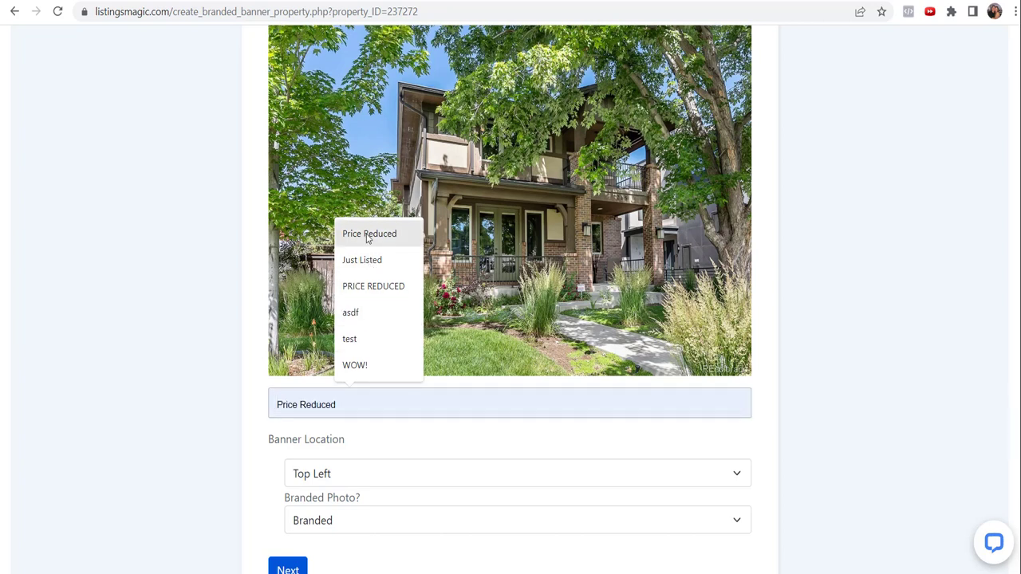
pyautogui.click(367, 260)
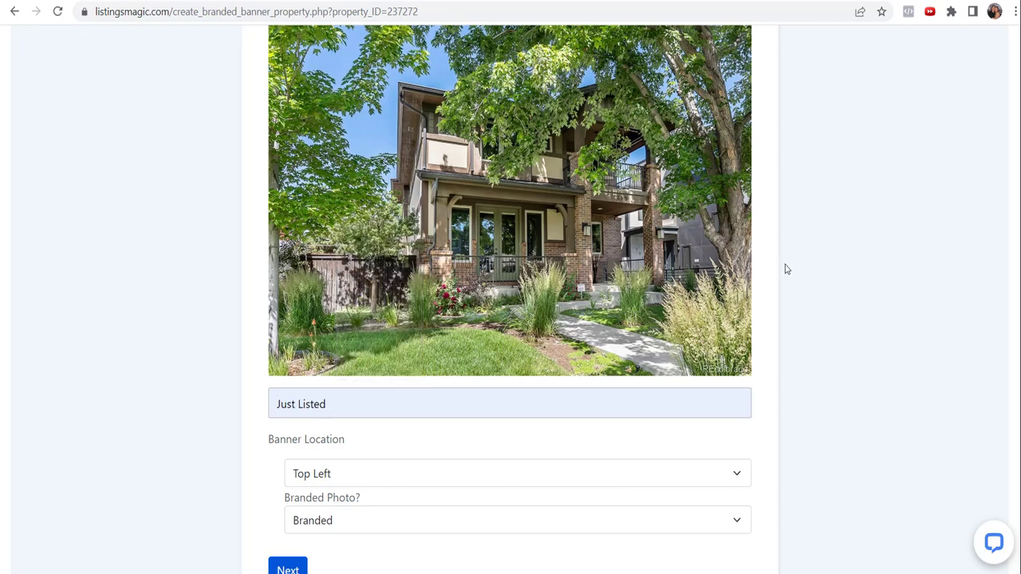
pyautogui.scroll(-2, 867, 273)
pyautogui.click(321, 338)
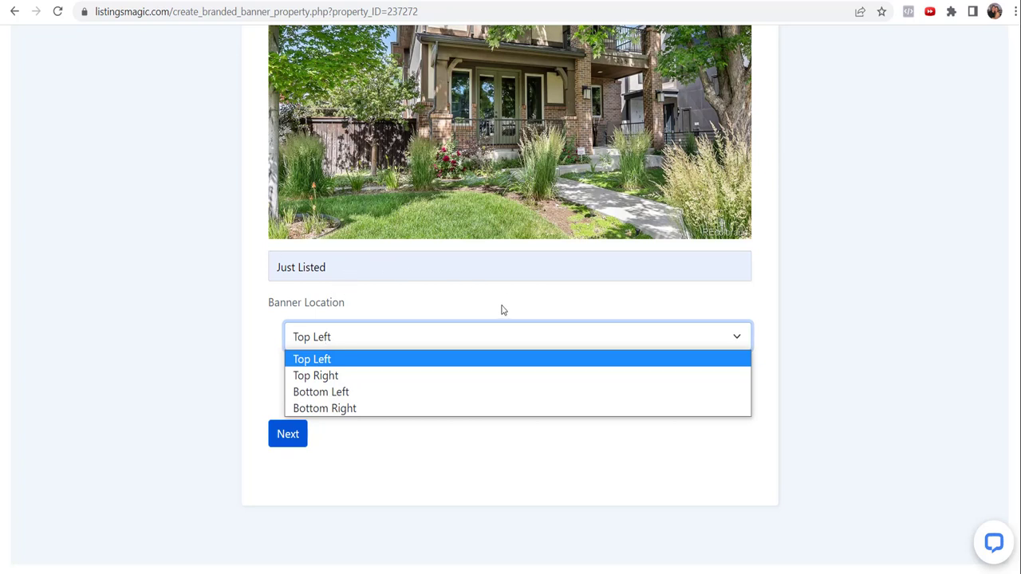
pyautogui.click(389, 297)
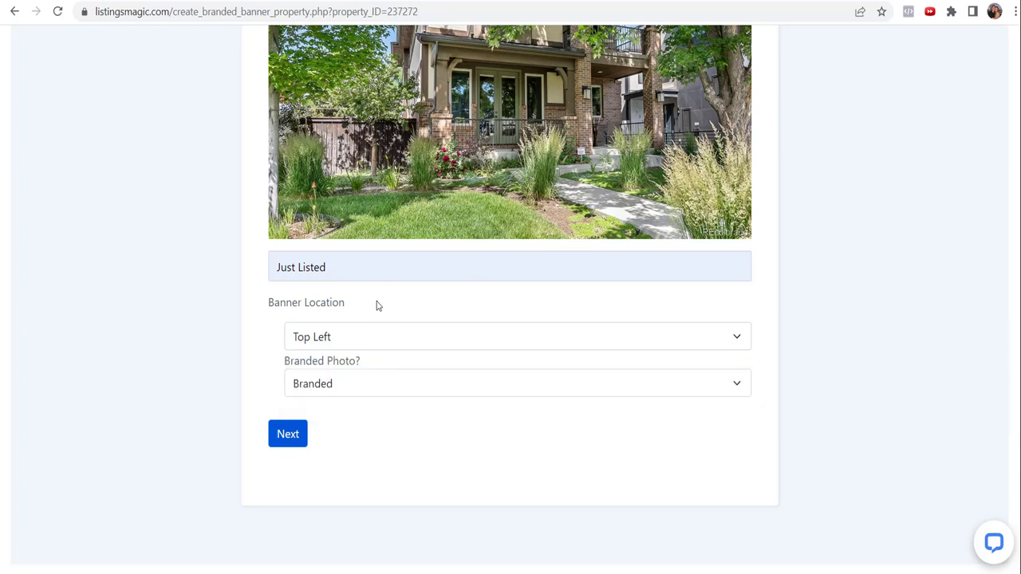
pyautogui.click(332, 343)
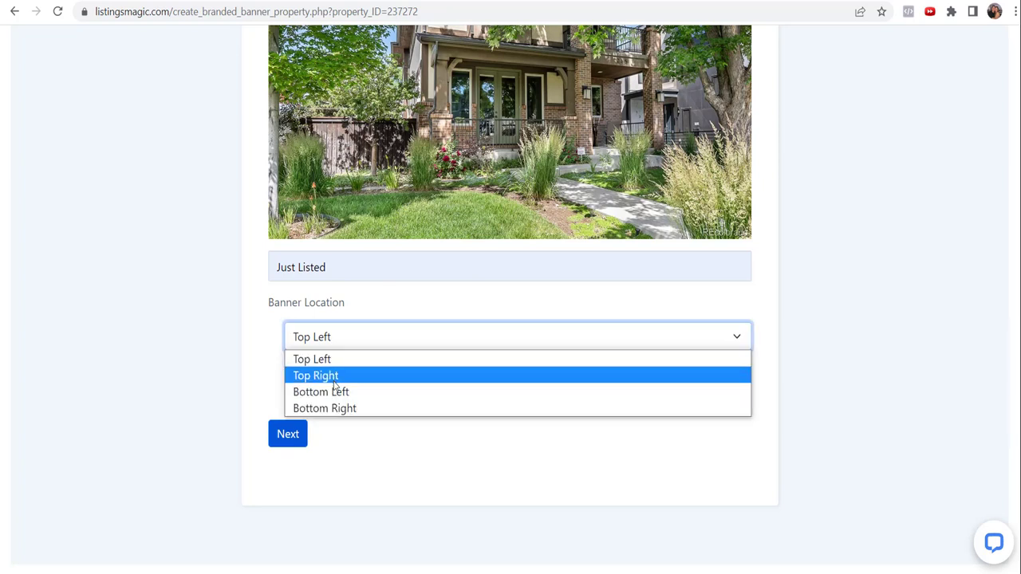
pyautogui.click(294, 322)
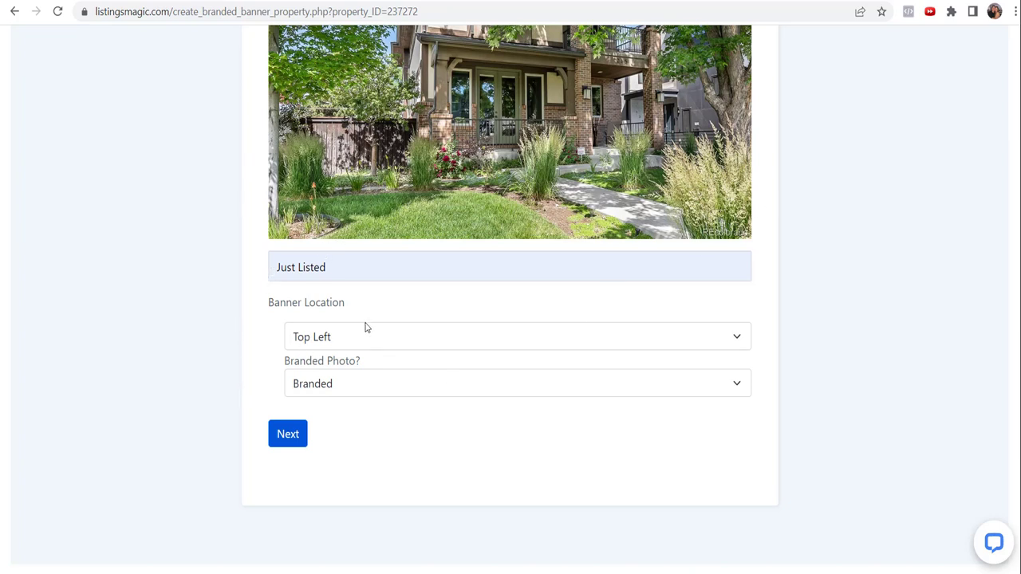
pyautogui.click(288, 437)
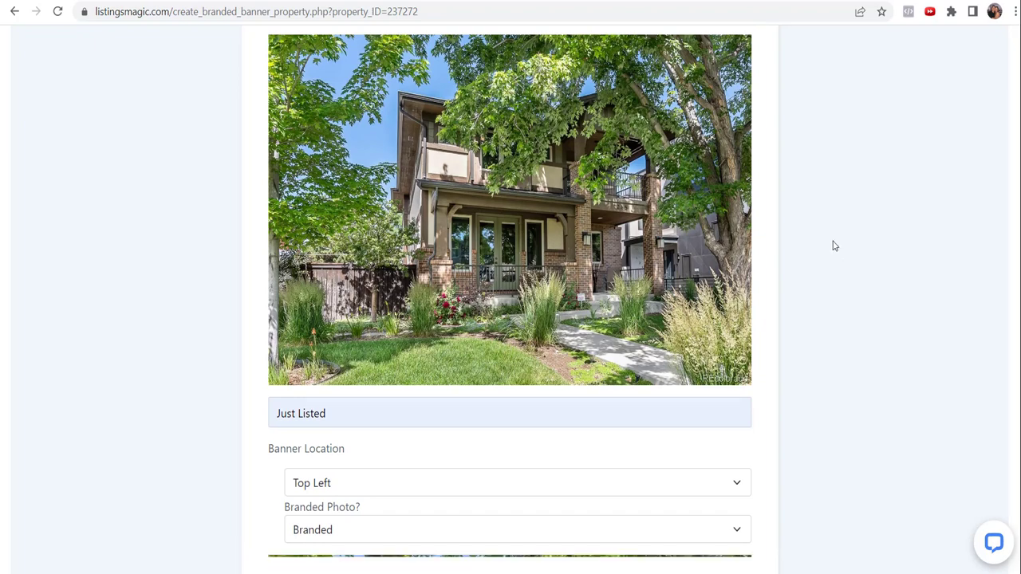
# Scroll through the generated branded photo showing 5 Beds, 5 Baths and 3864 SQFT.
pyautogui.scroll(-3, 834, 245)
pyautogui.scroll(-5, 834, 245)
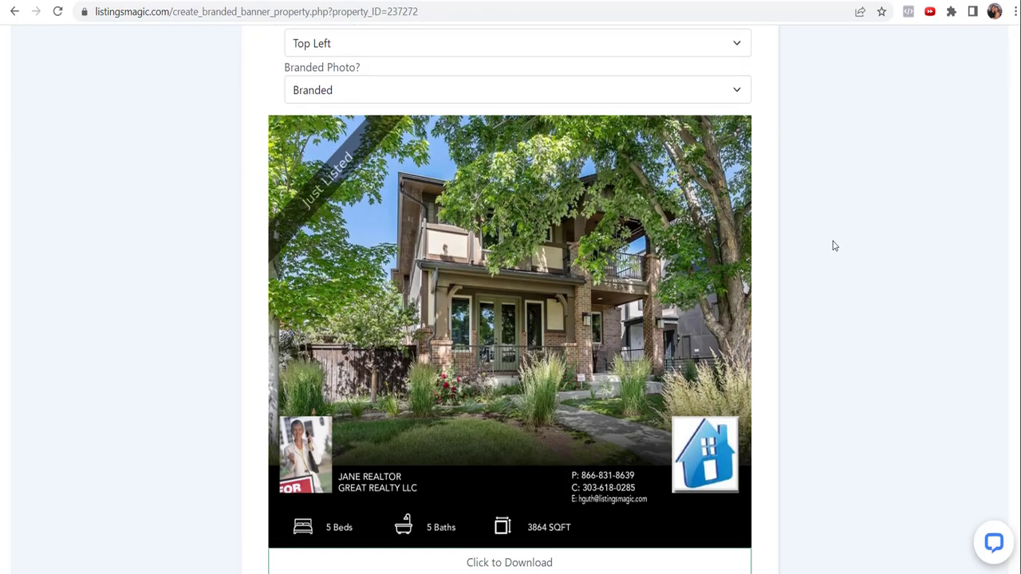
pyautogui.scroll(2, 534, 195)
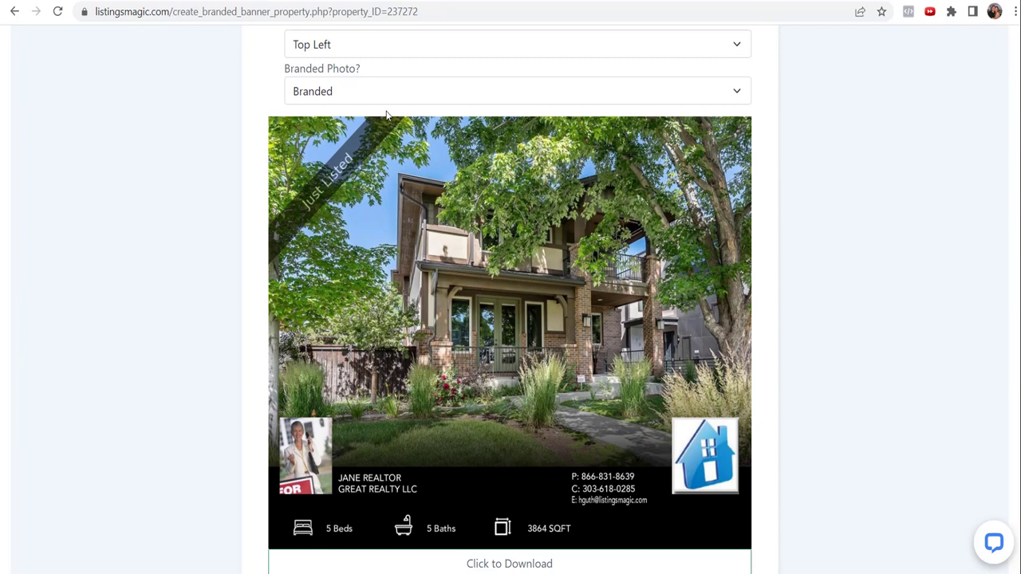
pyautogui.scroll(-2, 522, 256)
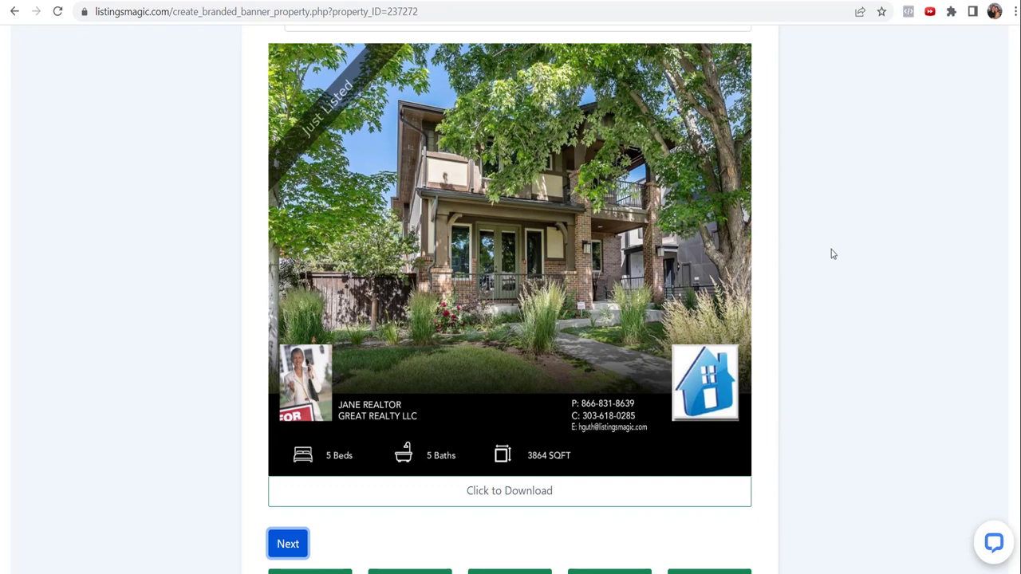
pyautogui.scroll(-4, 832, 254)
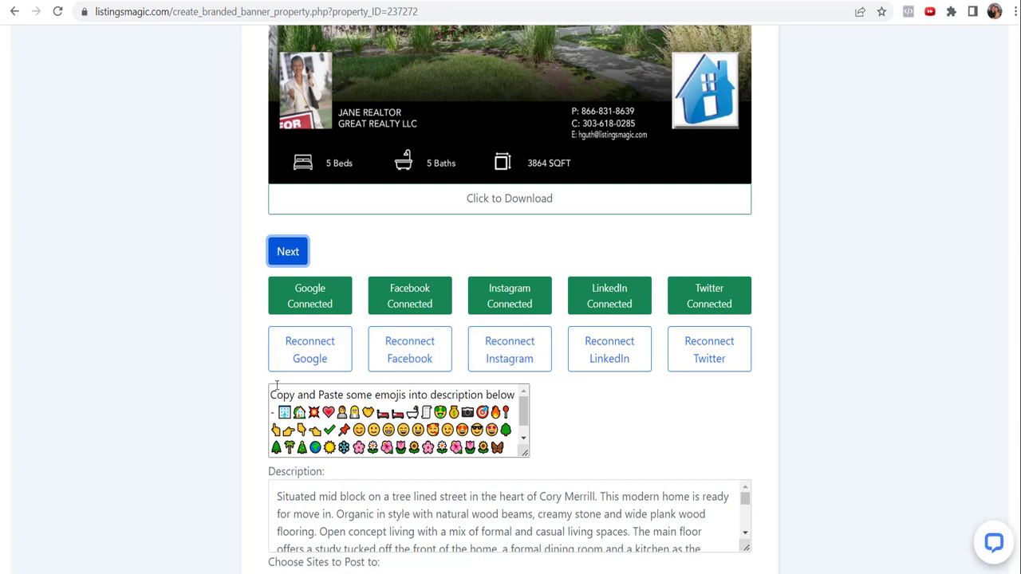
# Copy the 🏡💥 emojis and paste them before 'Situated' and after 'Wash Park.'.
pyautogui.moveTo(292, 413); pyautogui.dragTo(320, 413)
pyautogui.hotkey('ctrl', 'c')
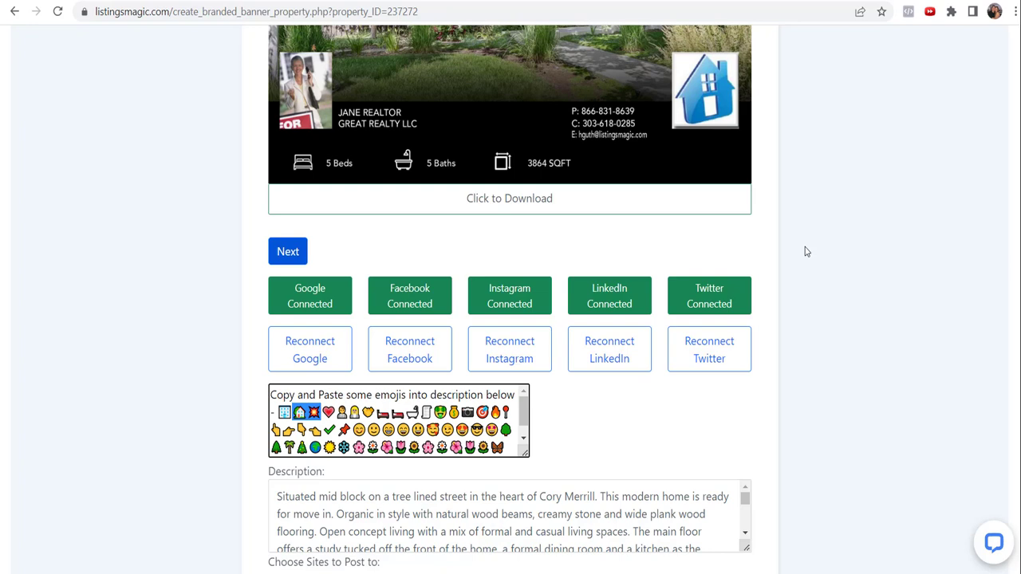
pyautogui.scroll(-1, 805, 252)
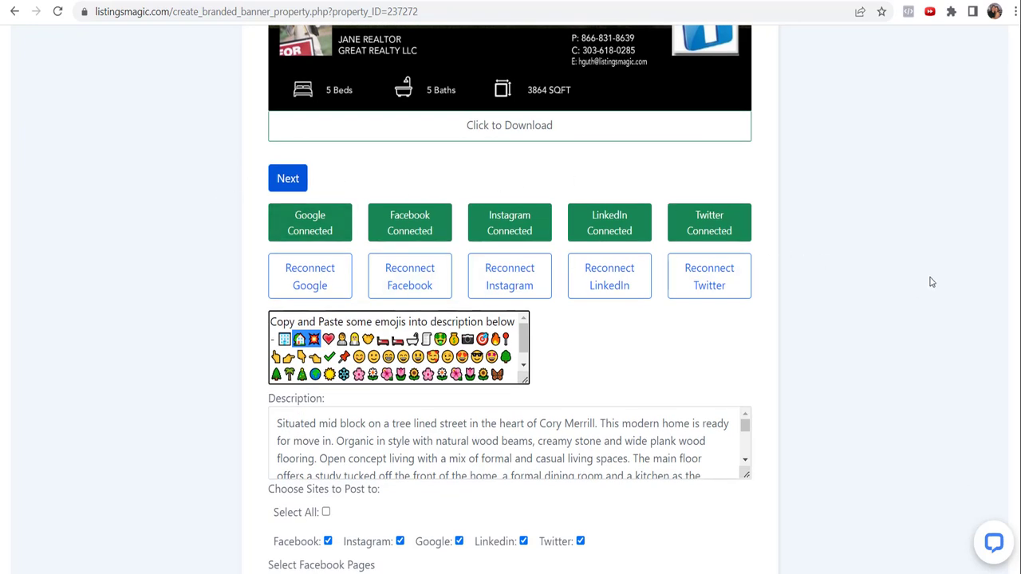
pyautogui.scroll(-2, 931, 282)
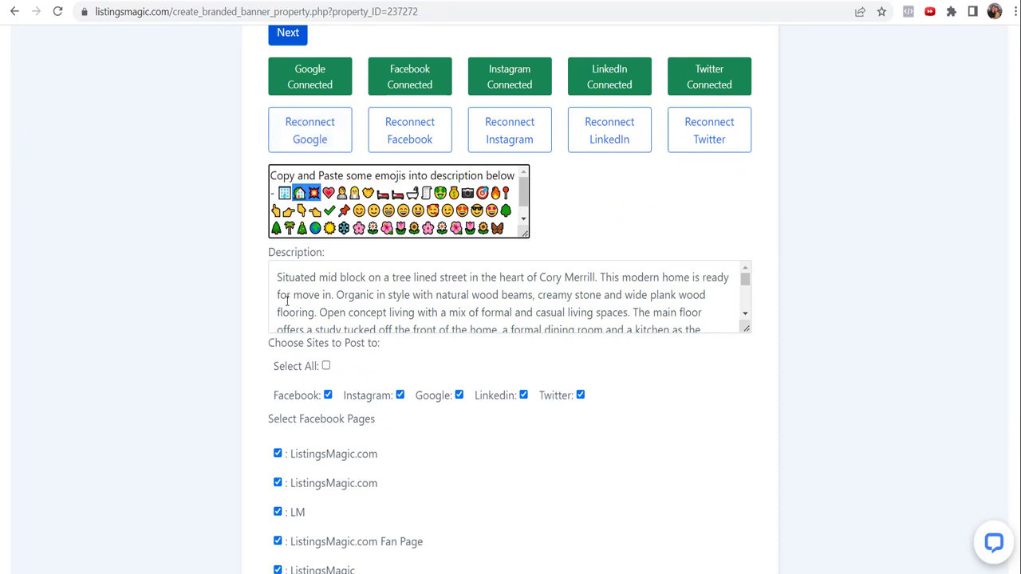
pyautogui.click(276, 278)
pyautogui.hotkey('ctrl', 'v')
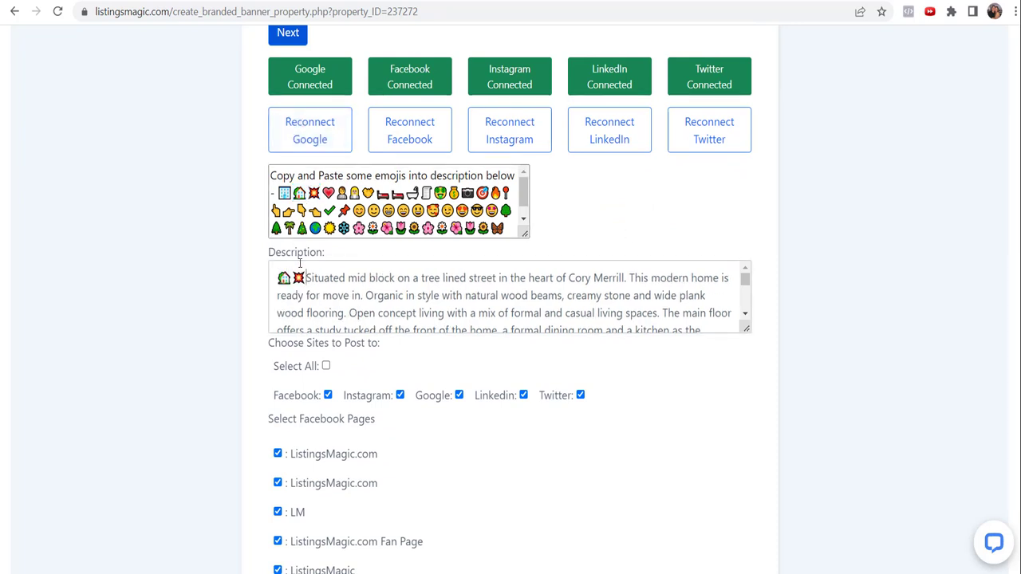
pyautogui.moveTo(306, 278)
pyautogui.mouseDown()
pyautogui.moveTo(460, 356)
pyautogui.moveTo(515, 353)
pyautogui.moveTo(373, 320)
pyautogui.moveTo(318, 265)
pyautogui.moveTo(329, 276)
pyautogui.moveTo(305, 276)
pyautogui.mouseUp()
pyautogui.scroll(-6, 588, 315)
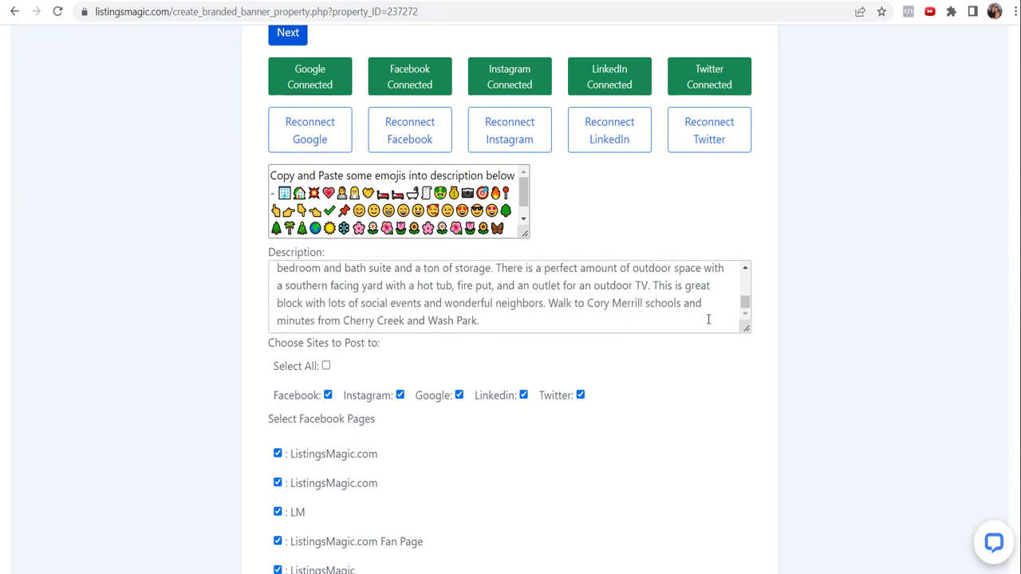
pyautogui.hotkey('ctrl', 'v')
pyautogui.scroll(6, 325, 281)
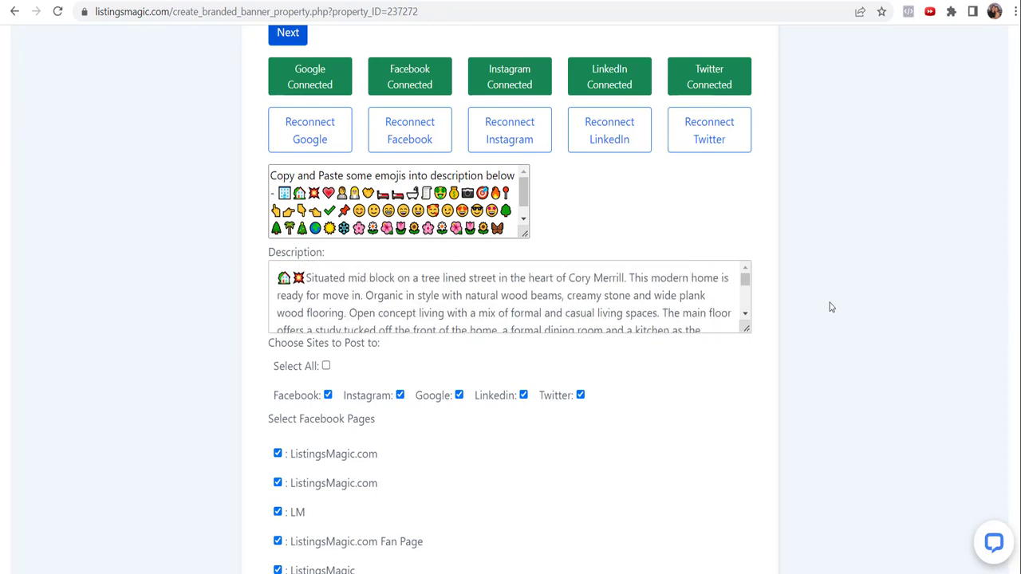
pyautogui.scroll(-1, 860, 304)
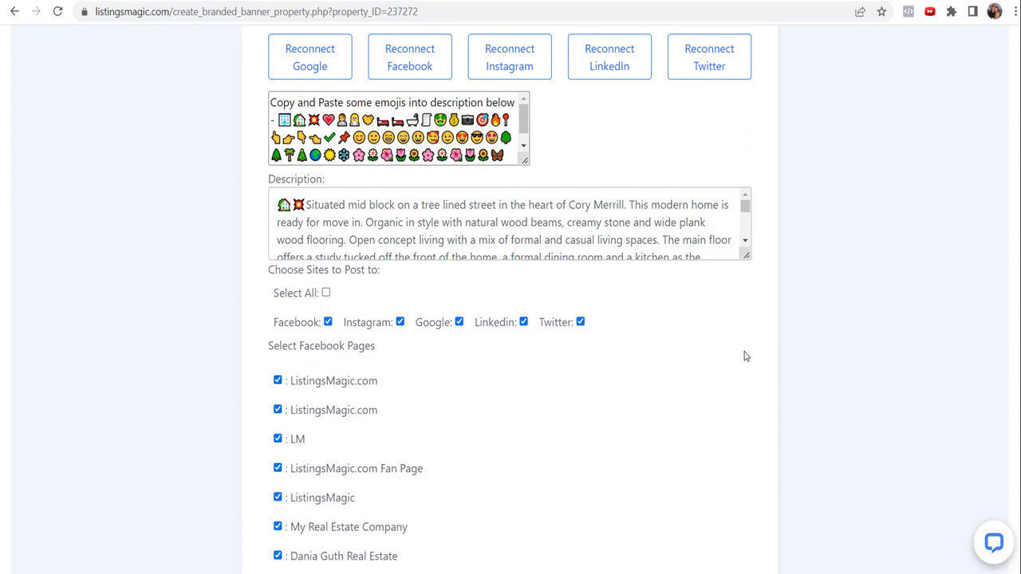
pyautogui.scroll(-1, 149, 243)
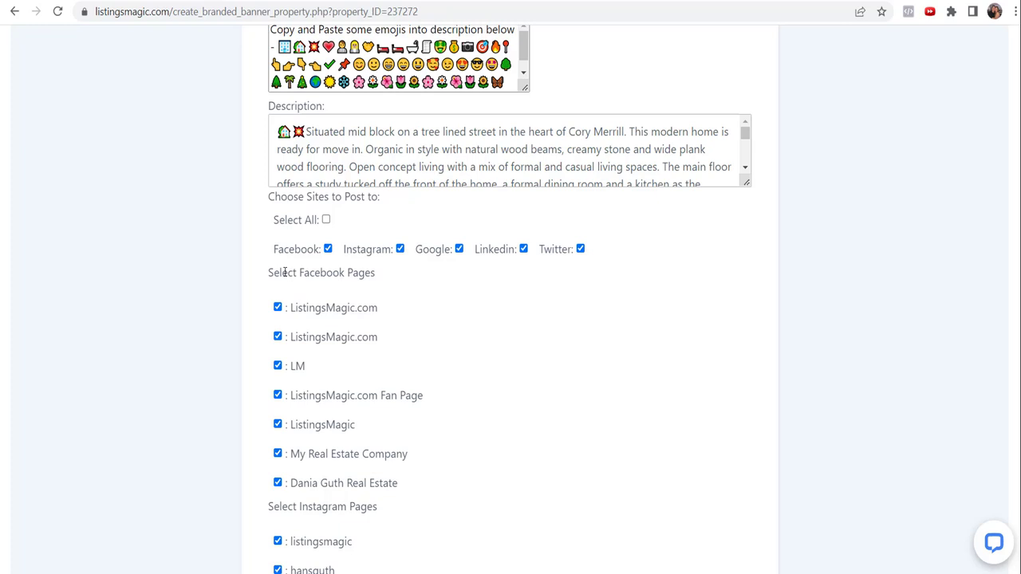
# Toggle the Facebook and Instagram posting checkboxes off and back on.
pyautogui.click(328, 249)
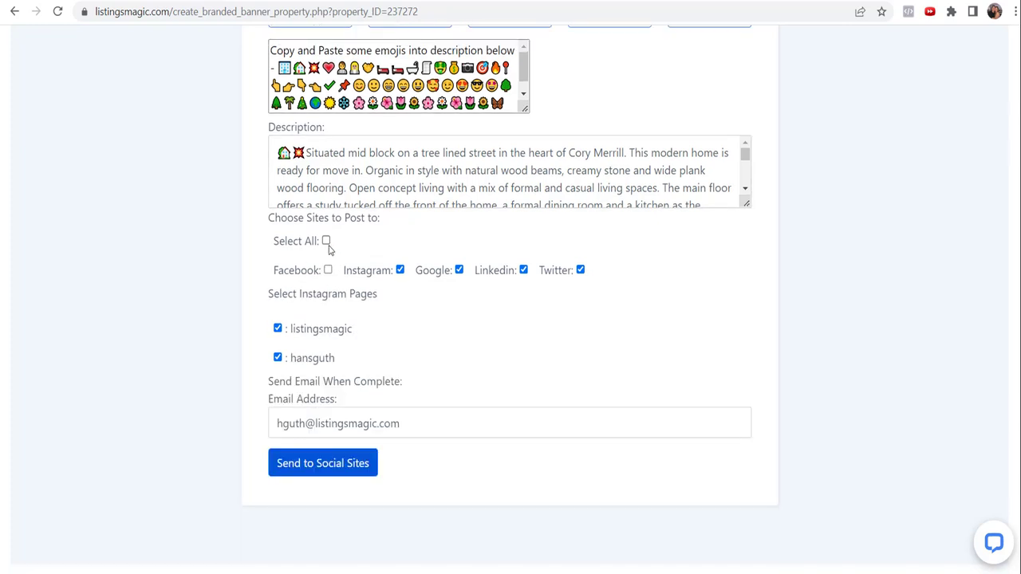
pyautogui.click(399, 270)
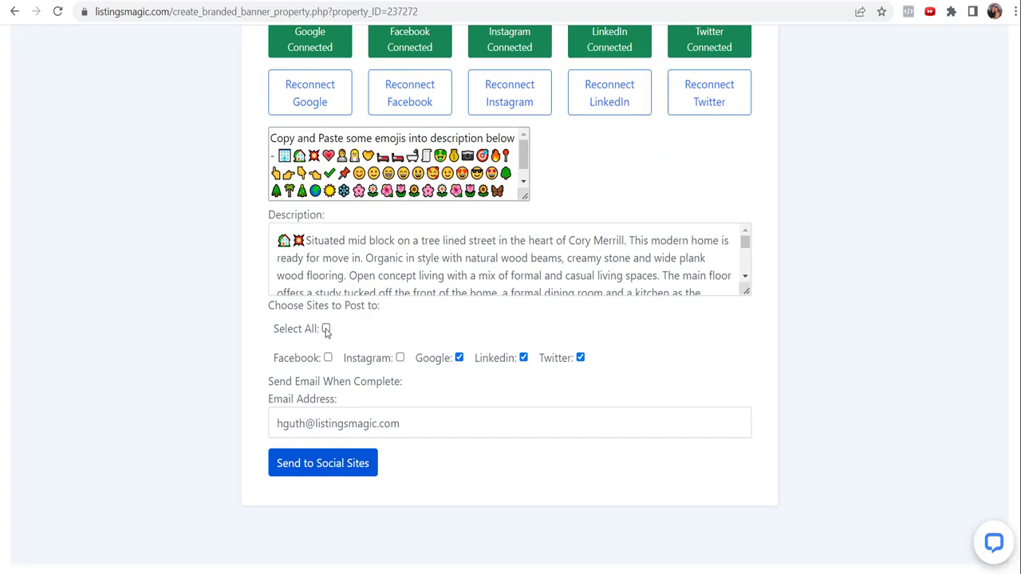
pyautogui.click(328, 359)
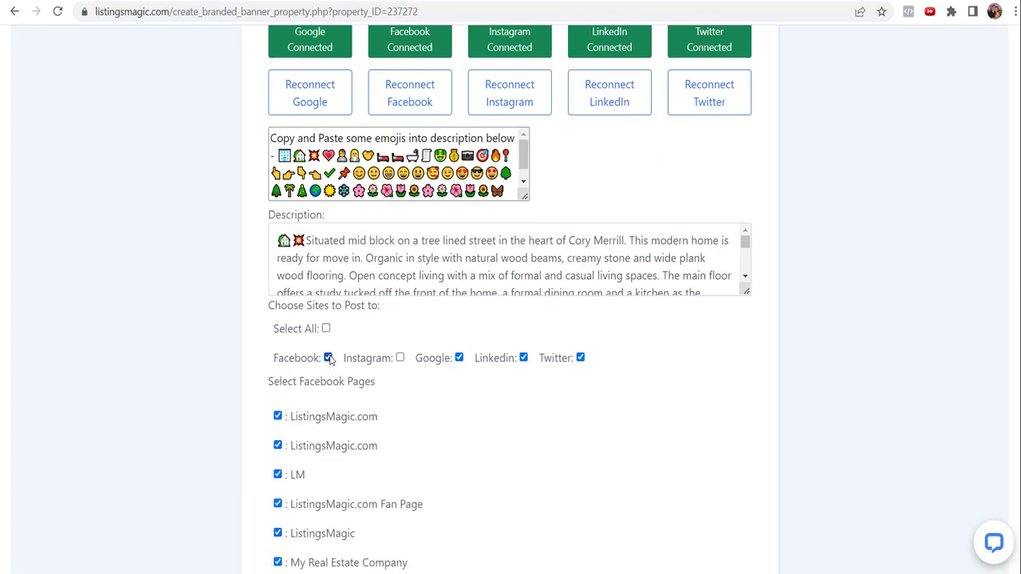
pyautogui.click(400, 358)
# Uncheck the four other Facebook pages, keeping ListingsMagic.com Fan Page and My Real Estate Company.
pyautogui.scroll(-2, 467, 391)
pyautogui.scroll(-1, 449, 323)
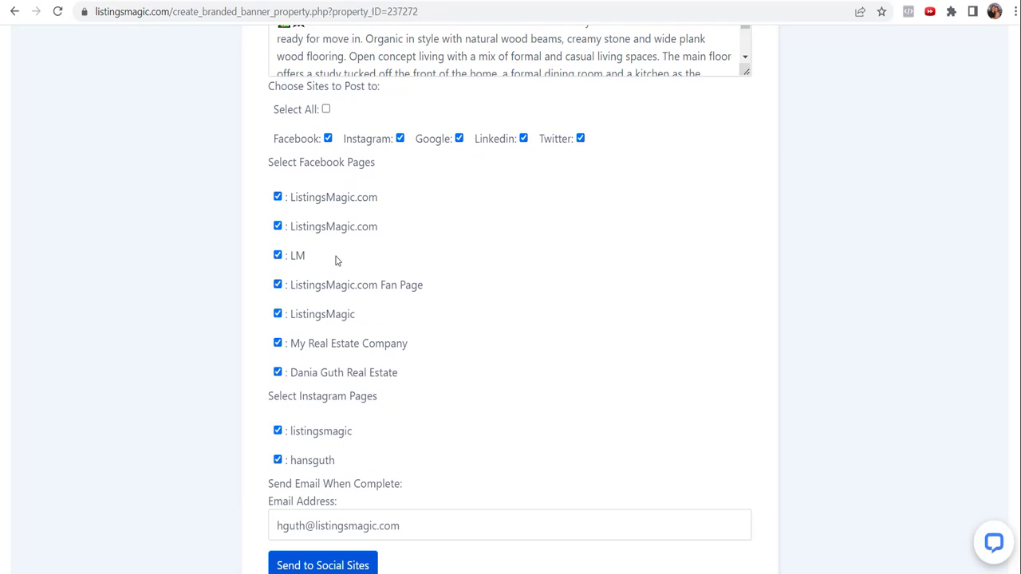
pyautogui.click(278, 198)
pyautogui.click(277, 256)
pyautogui.click(278, 314)
pyautogui.click(277, 373)
pyautogui.scroll(-2, 473, 292)
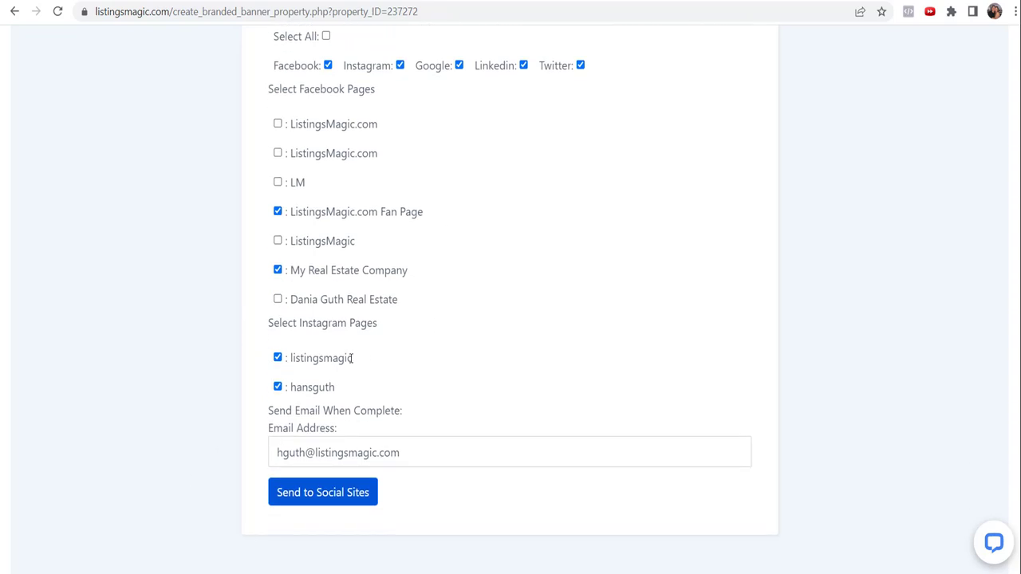
pyautogui.scroll(-1, 352, 358)
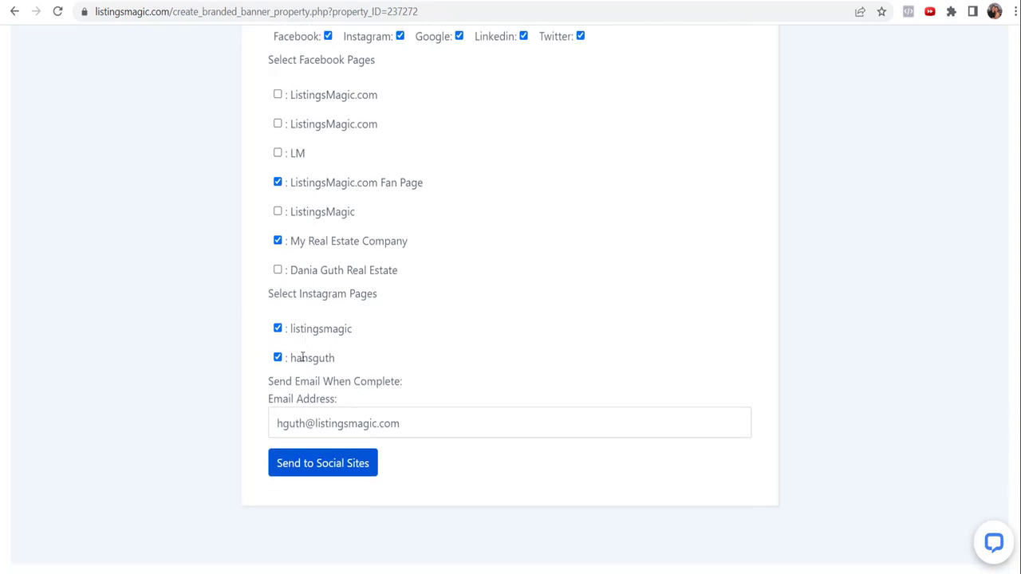
pyautogui.scroll(2, 446, 201)
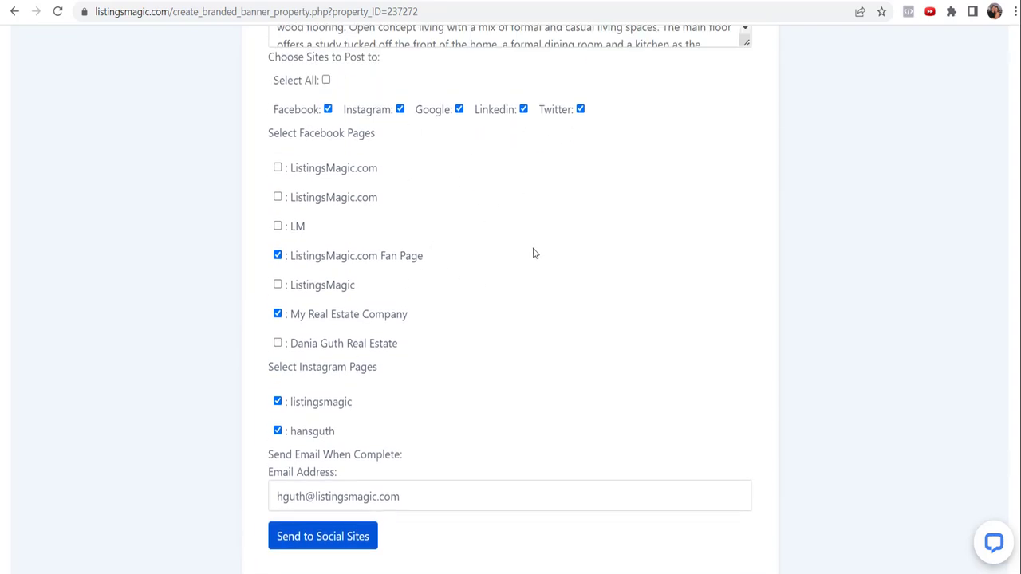
pyautogui.scroll(-2, 490, 257)
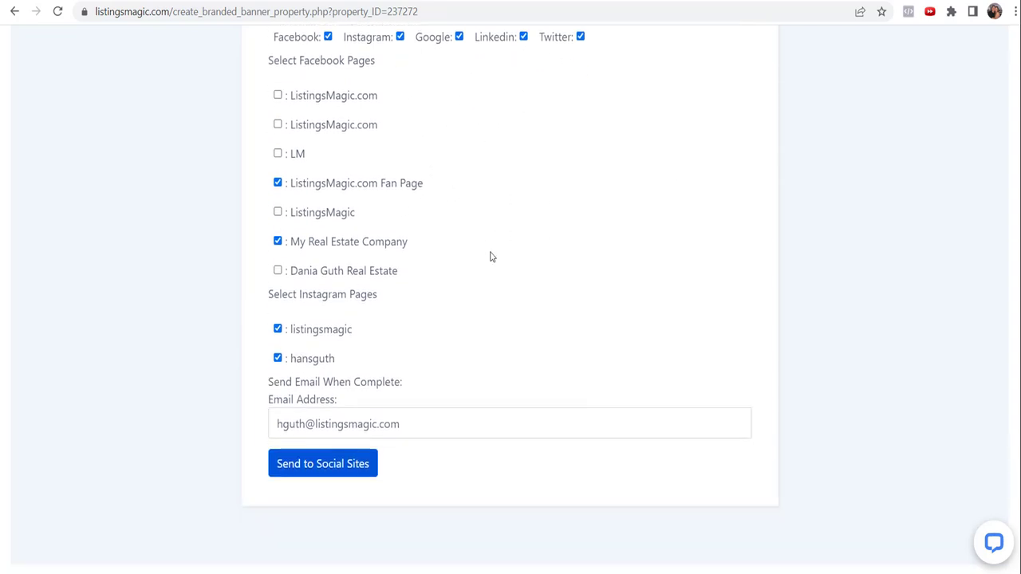
# Select the confirmation email address field and dismiss its autofill suggestions.
pyautogui.tripleClick(433, 428)
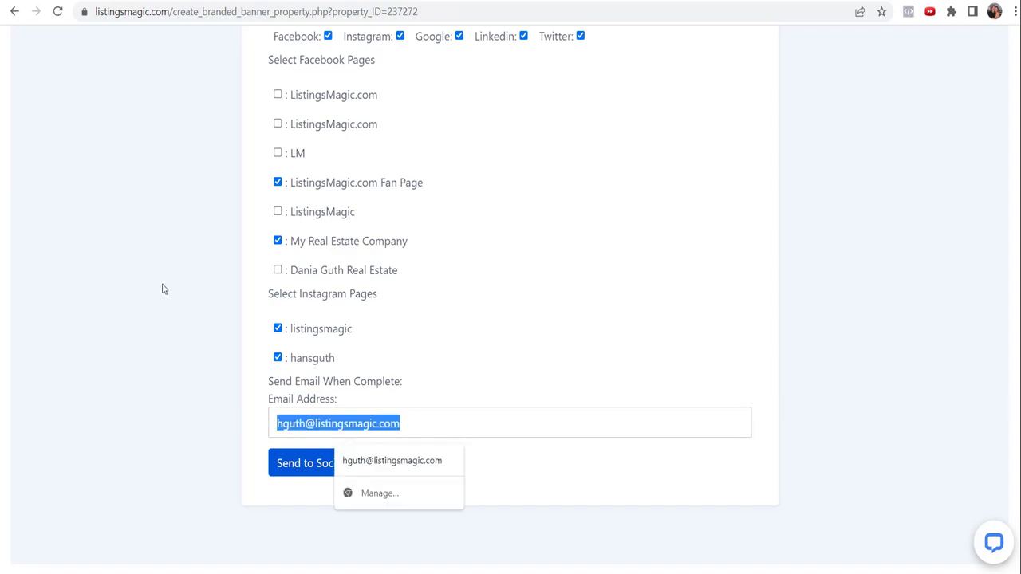
pyautogui.click(229, 238)
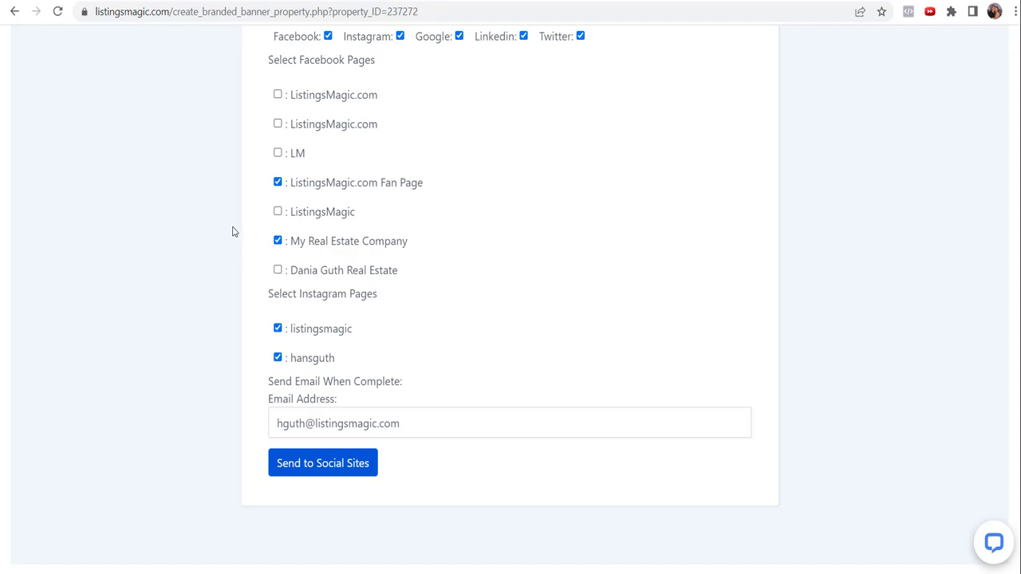
pyautogui.tripleClick(433, 423)
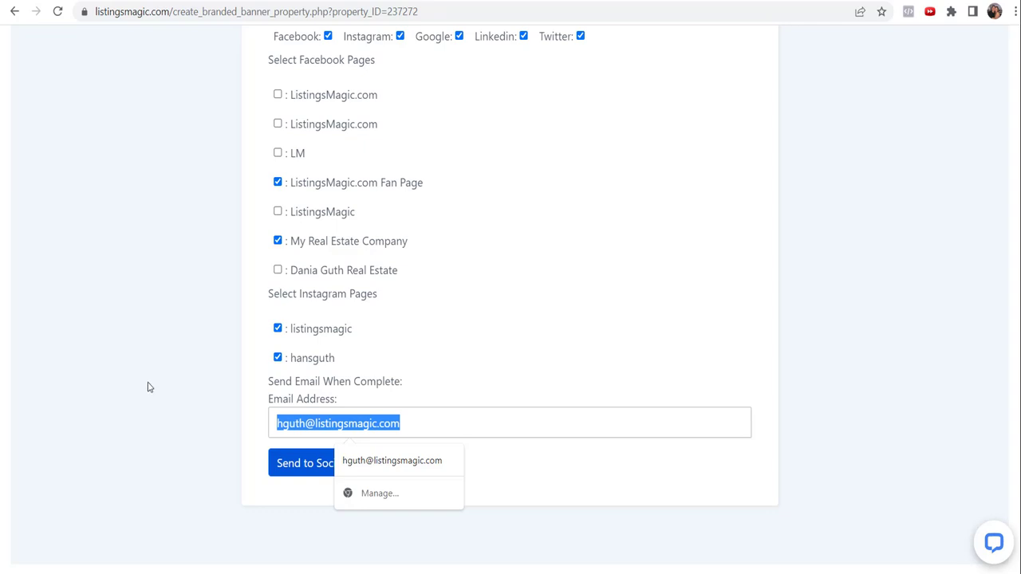
pyautogui.click(189, 356)
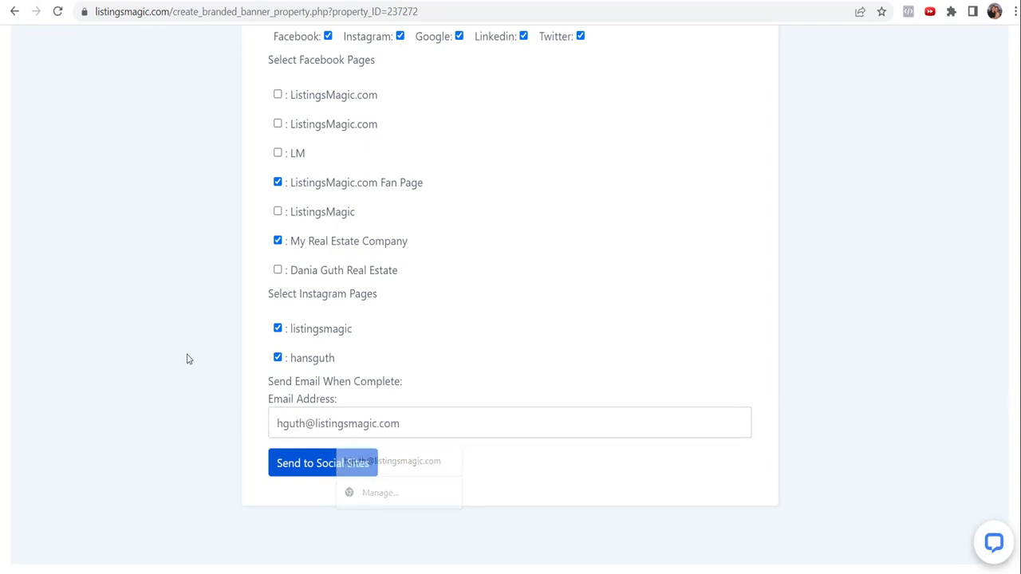
# Send the branded photo and description to the social sites and review the results.
pyautogui.click(324, 468)
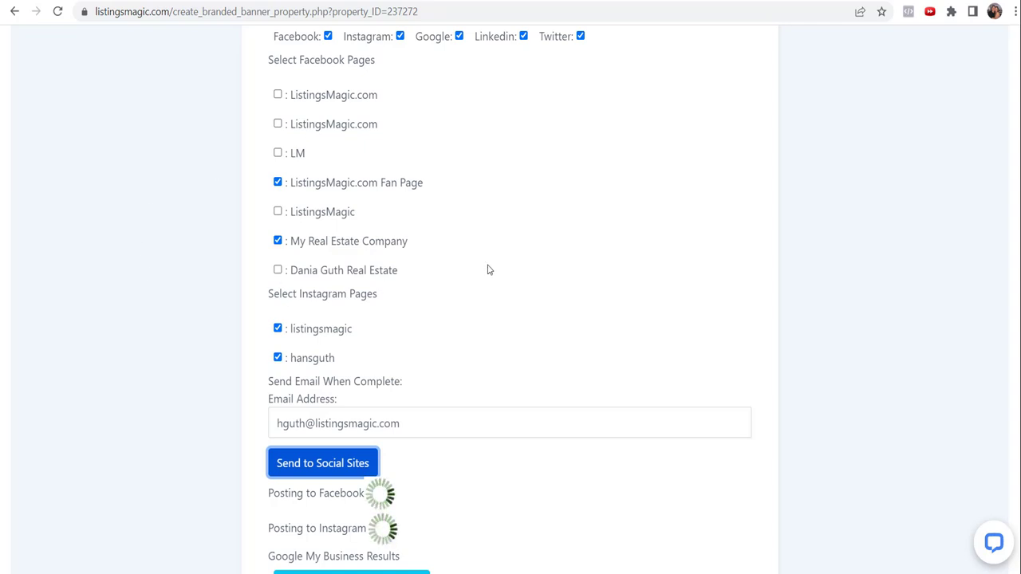
pyautogui.scroll(-2, 489, 269)
pyautogui.scroll(-1, 489, 270)
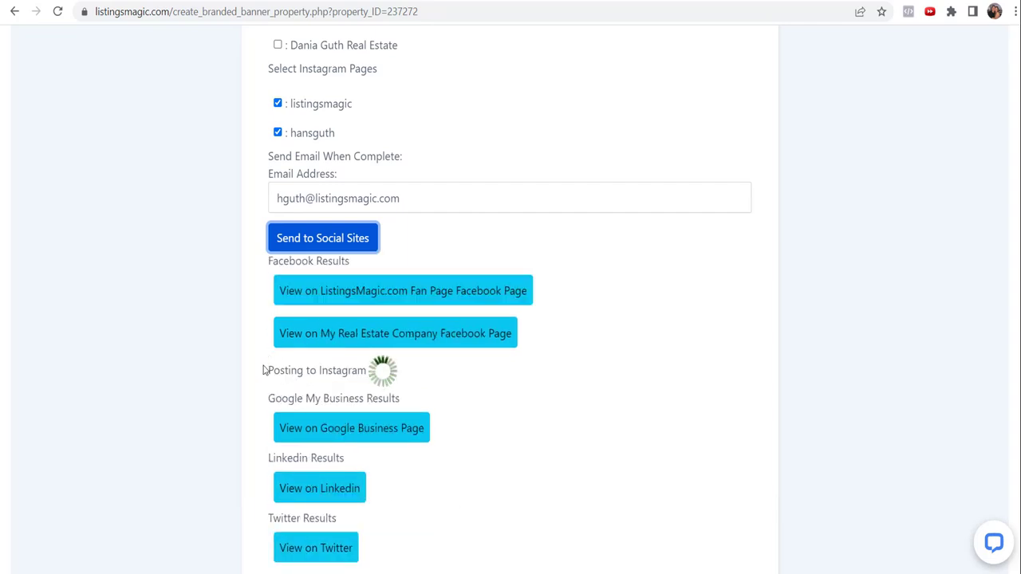
pyautogui.scroll(-1, 268, 324)
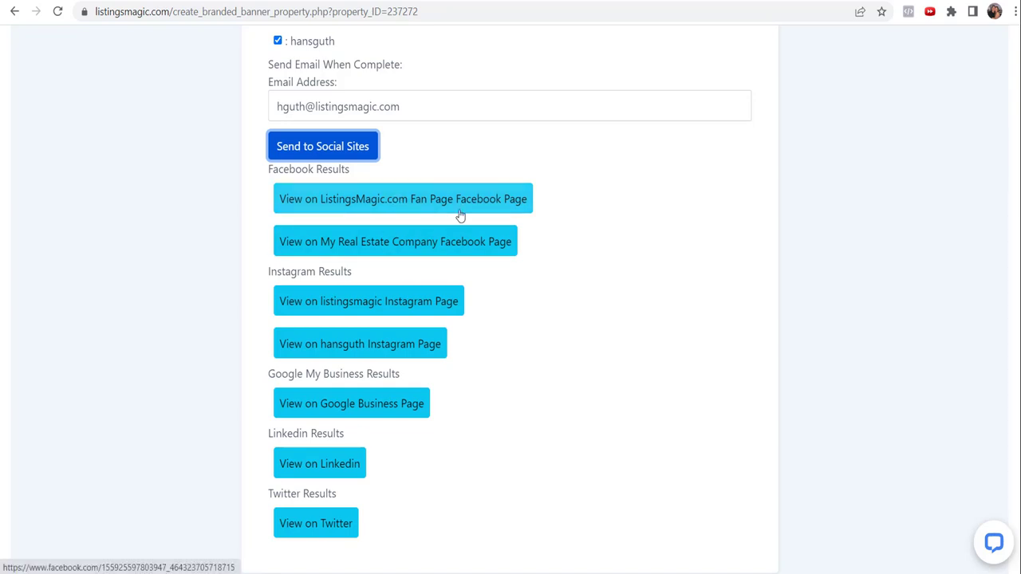
# Check the live post on the ListingsMagic.com Fan Page, then open the Google Business Page result.
pyautogui.click(404, 200)
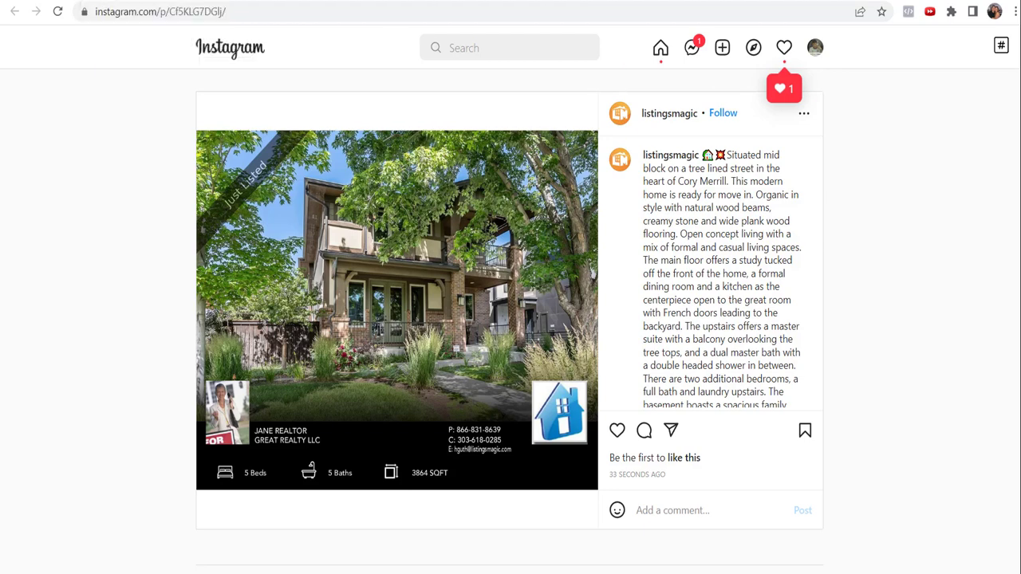
pyautogui.hotkey('ctrl', 'w')
pyautogui.click(342, 415)
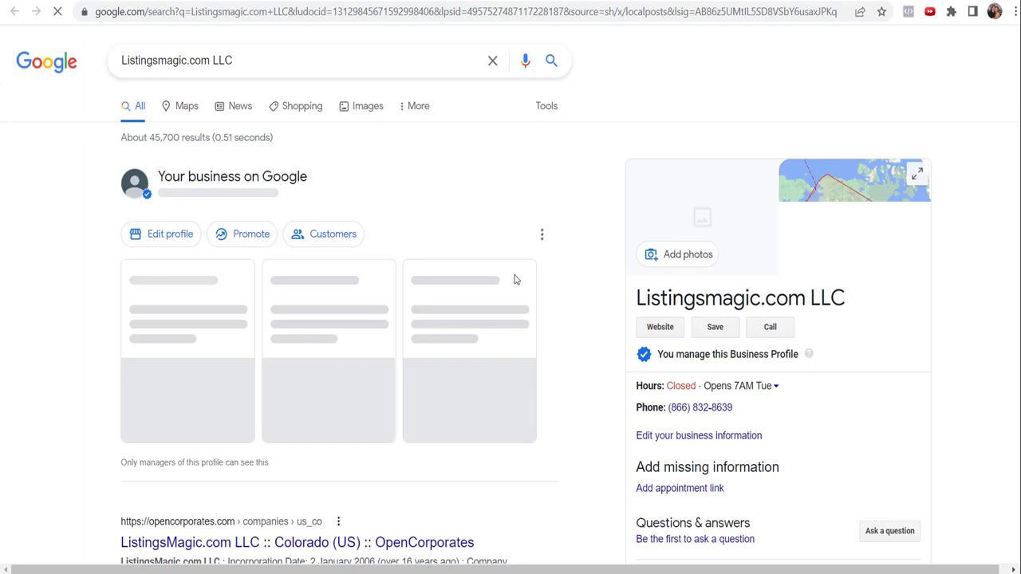
# Review the new listing in the business profile's Updates panel, then return to ListingsMagic.
pyautogui.click(416, 296)
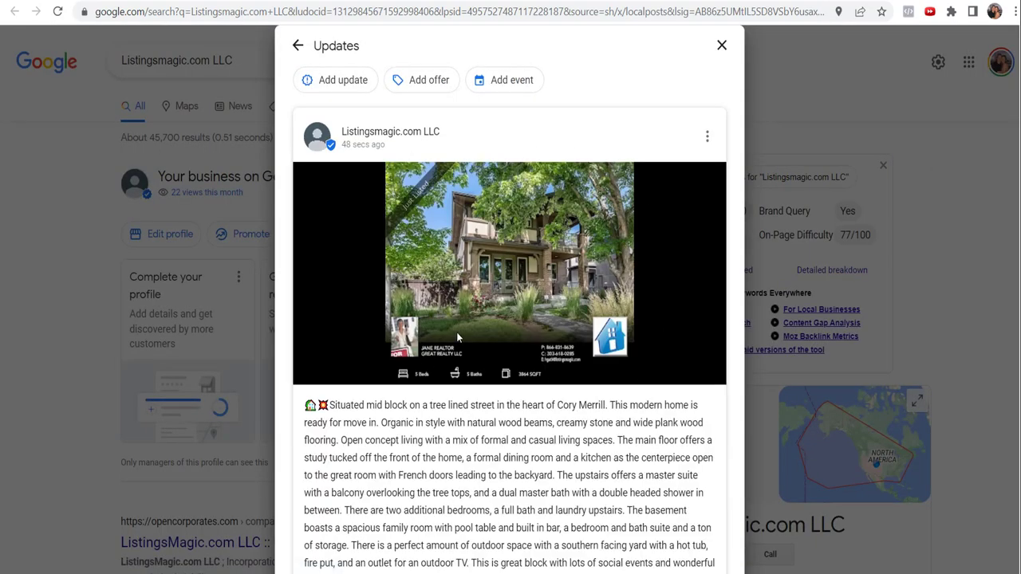
pyautogui.scroll(-3, 457, 331)
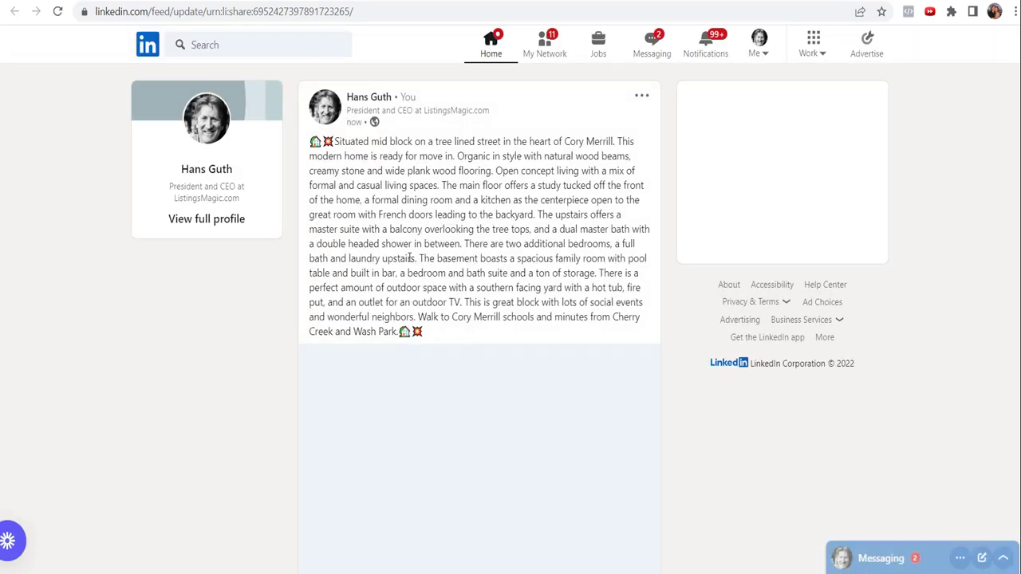
pyautogui.scroll(-1, 421, 211)
pyautogui.scroll(-2, 421, 211)
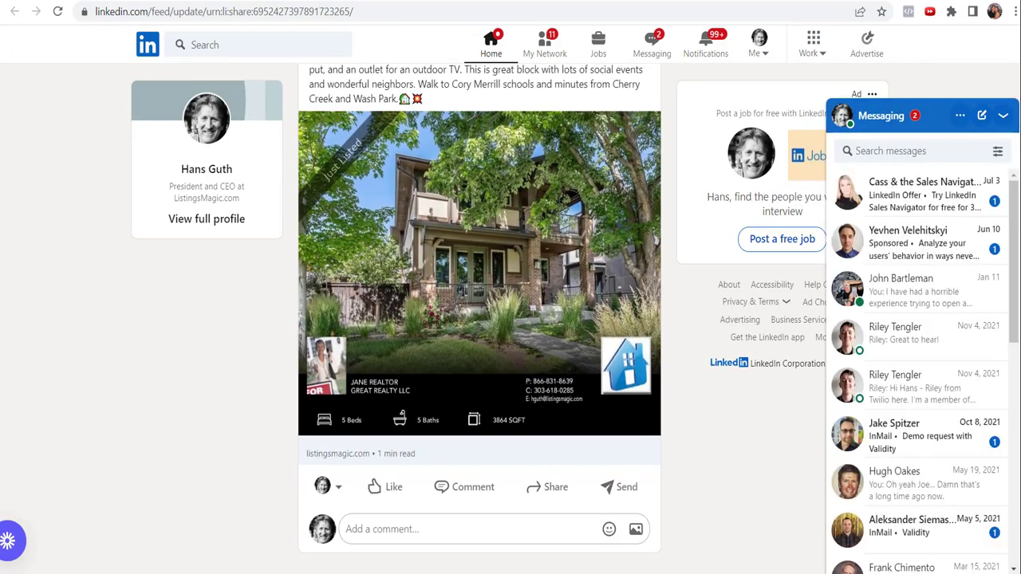
pyautogui.hotkey('ctrl', 'w')
pyautogui.scroll(-1, 200, 359)
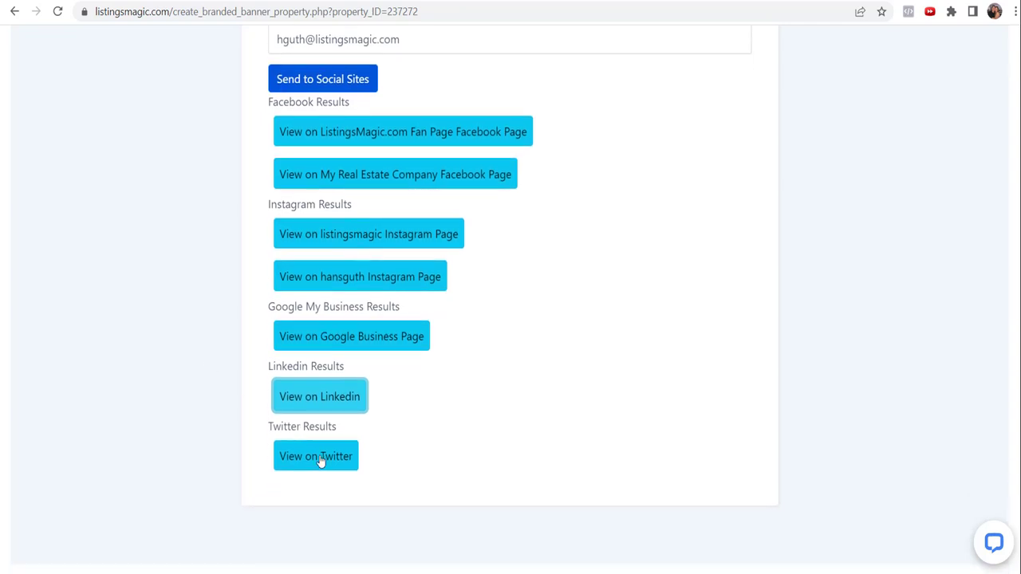
# View the live Just Listed tweet on Twitter, then go back to ListingsMagic.
pyautogui.click(322, 455)
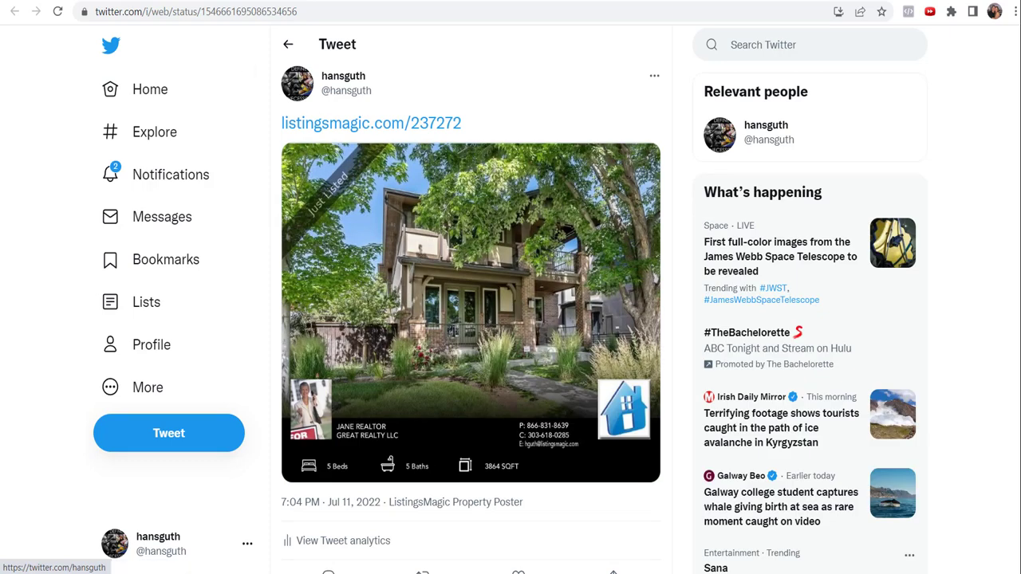
pyautogui.click(48, 0)
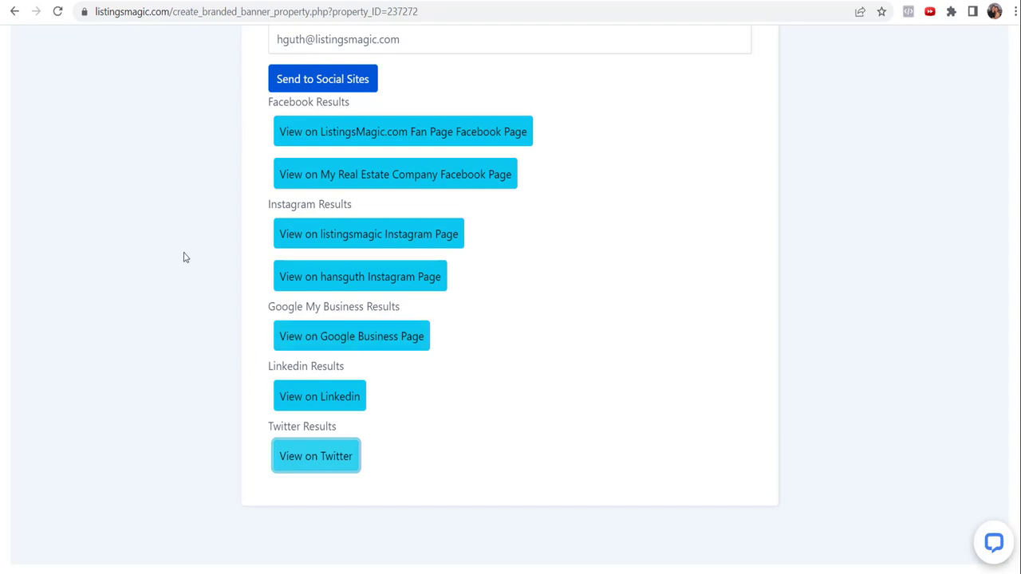
pyautogui.scroll(12, 183, 256)
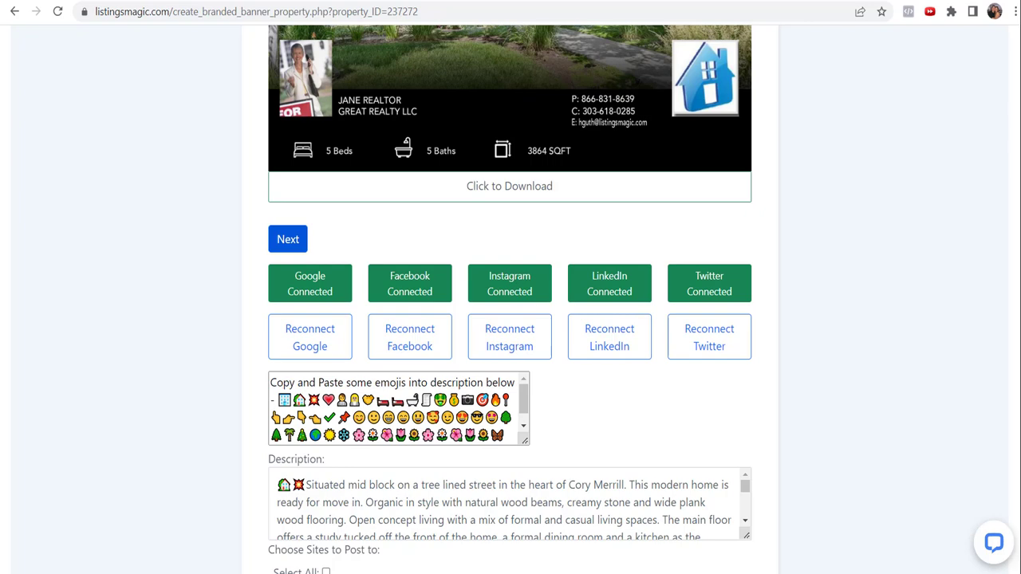
# Fetch new mail and open the newly arrived Social Media Postings email.
pyautogui.click(606, 526)
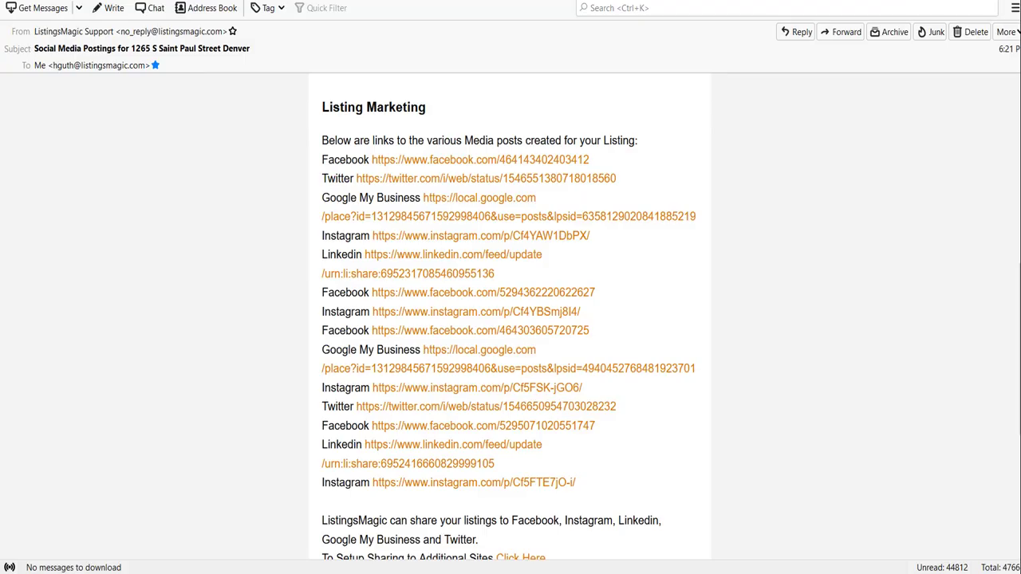
pyautogui.hotkey('ctrl', 'w')
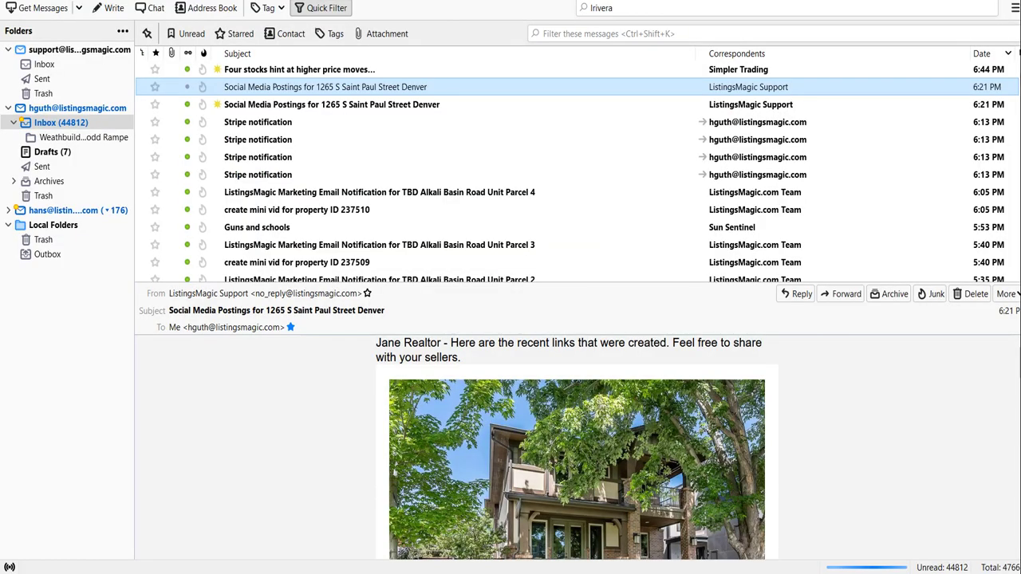
pyautogui.click(36, 8)
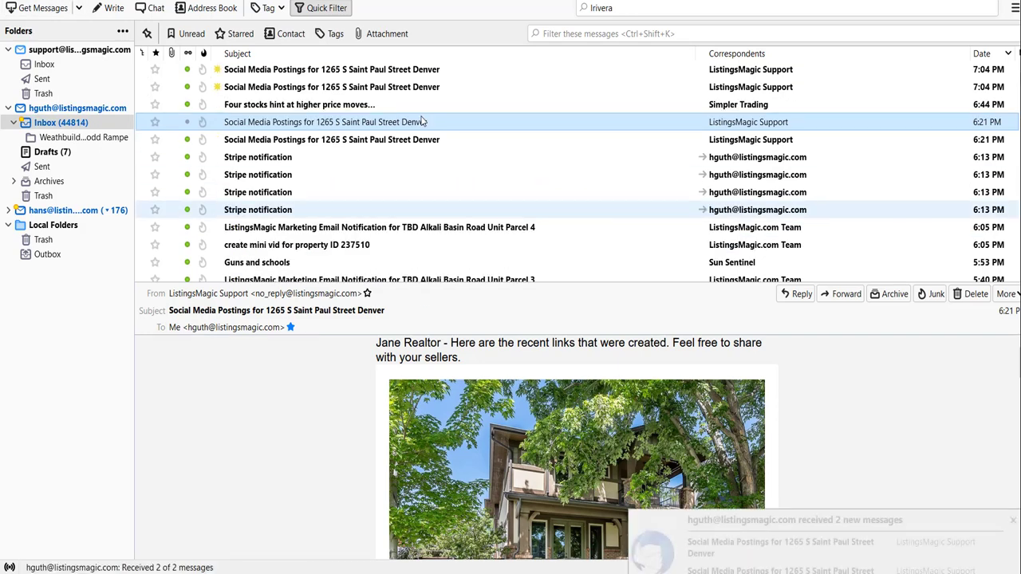
pyautogui.doubleClick(336, 70)
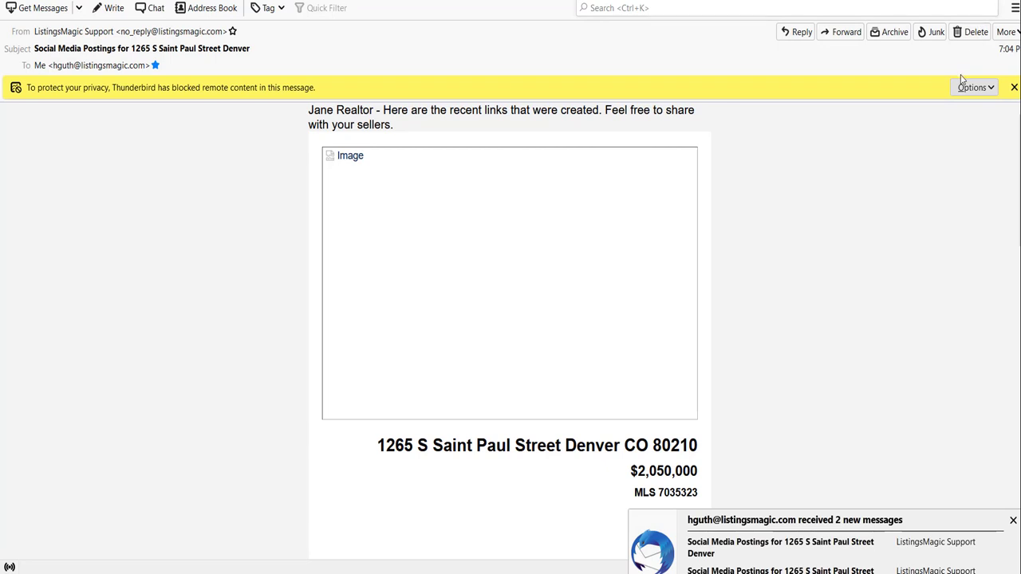
# Allow remote content so the house photo loads, review the posting links, and return to Chrome.
pyautogui.click(974, 87)
pyautogui.click(922, 107)
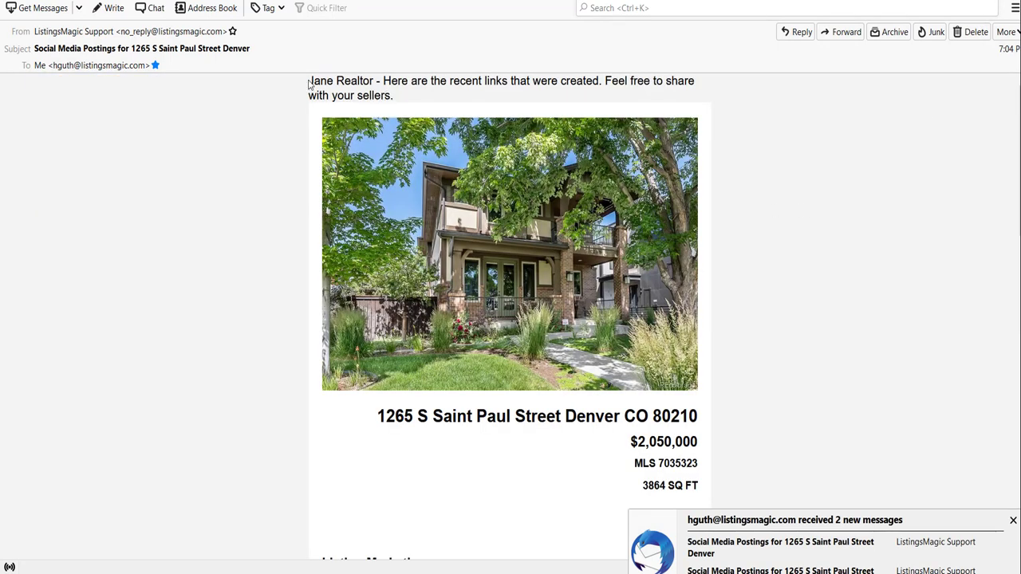
pyautogui.moveTo(309, 83); pyautogui.dragTo(360, 81)
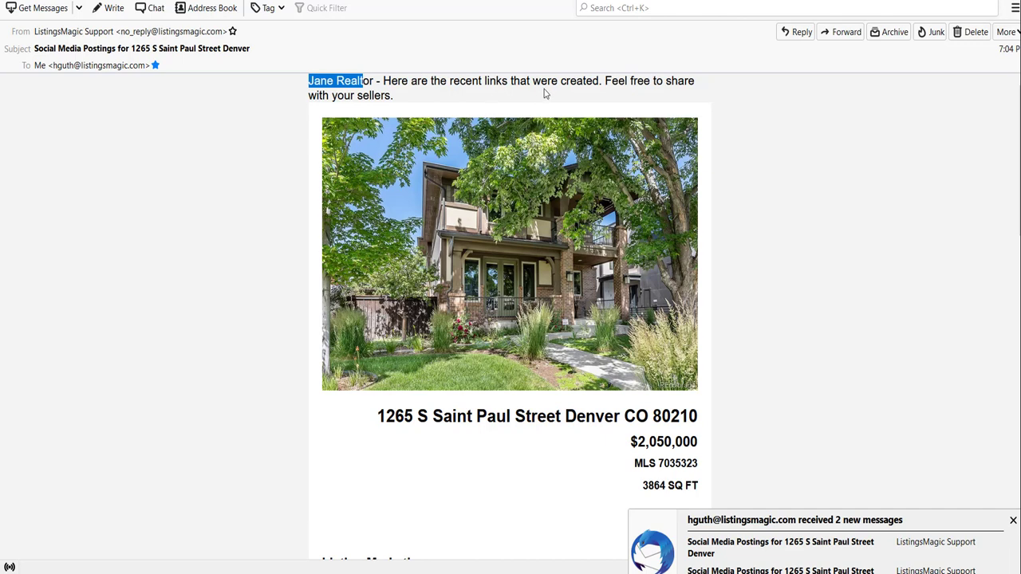
pyautogui.scroll(-10, 967, 224)
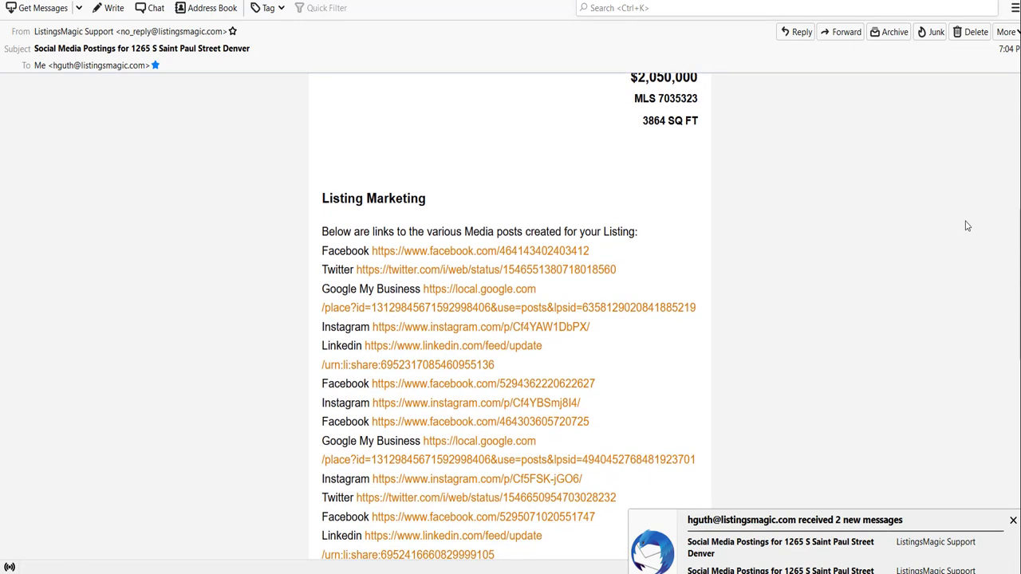
pyautogui.scroll(4, 965, 225)
pyautogui.scroll(-12, 312, 269)
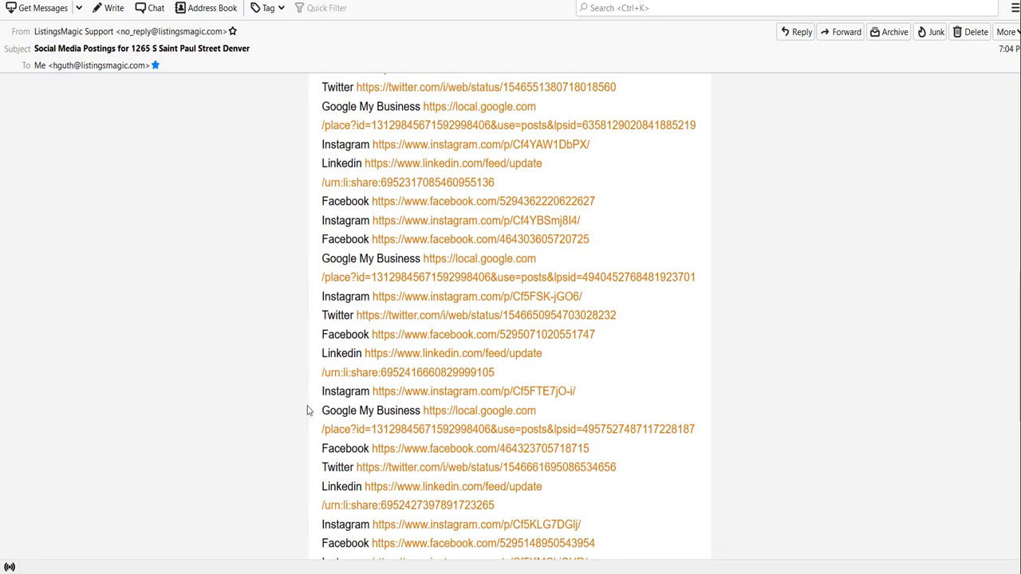
pyautogui.scroll(6, 307, 359)
pyautogui.scroll(6, 304, 334)
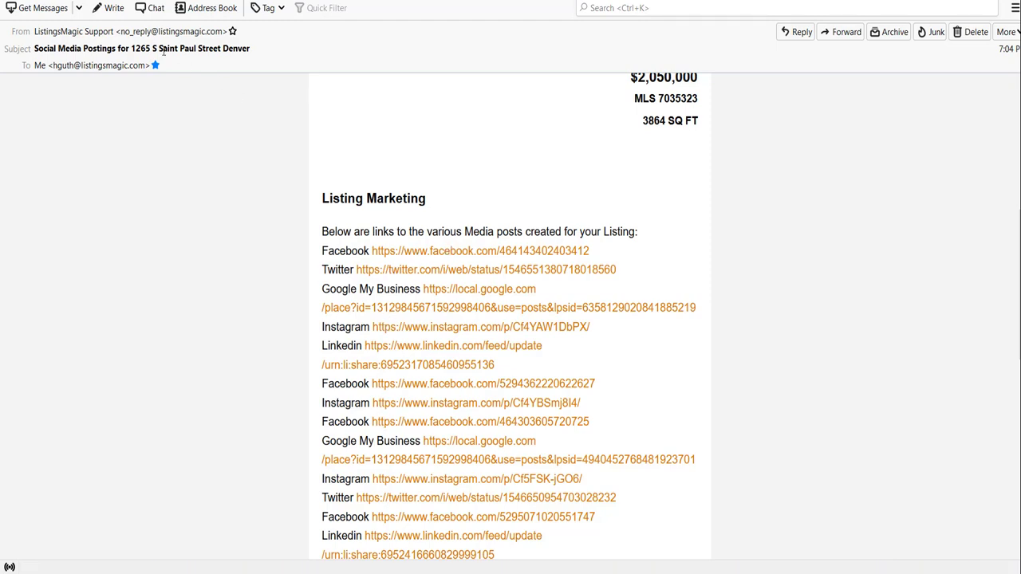
pyautogui.scroll(5, 396, 244)
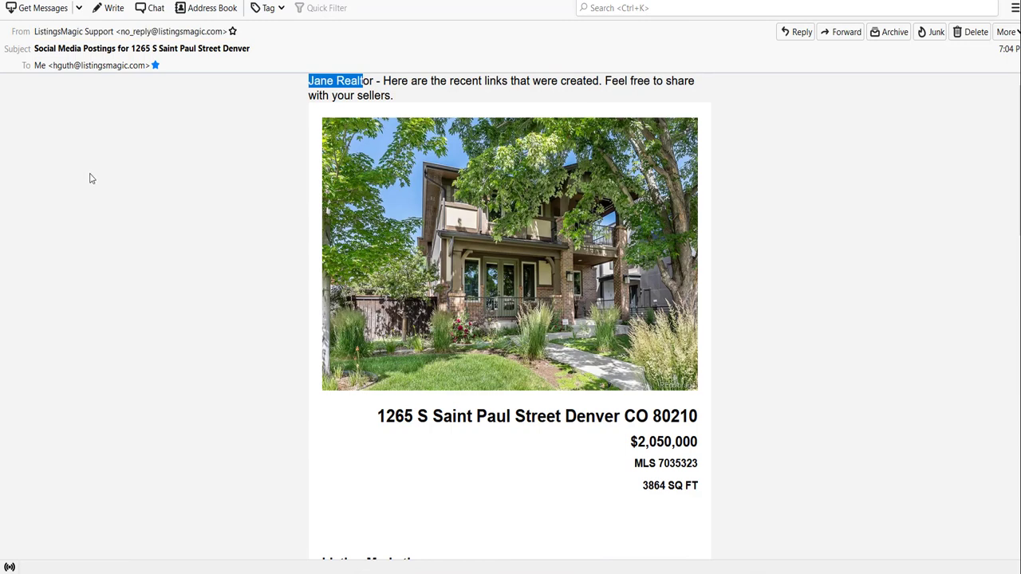
pyautogui.hotkey('alt', 'Tab')
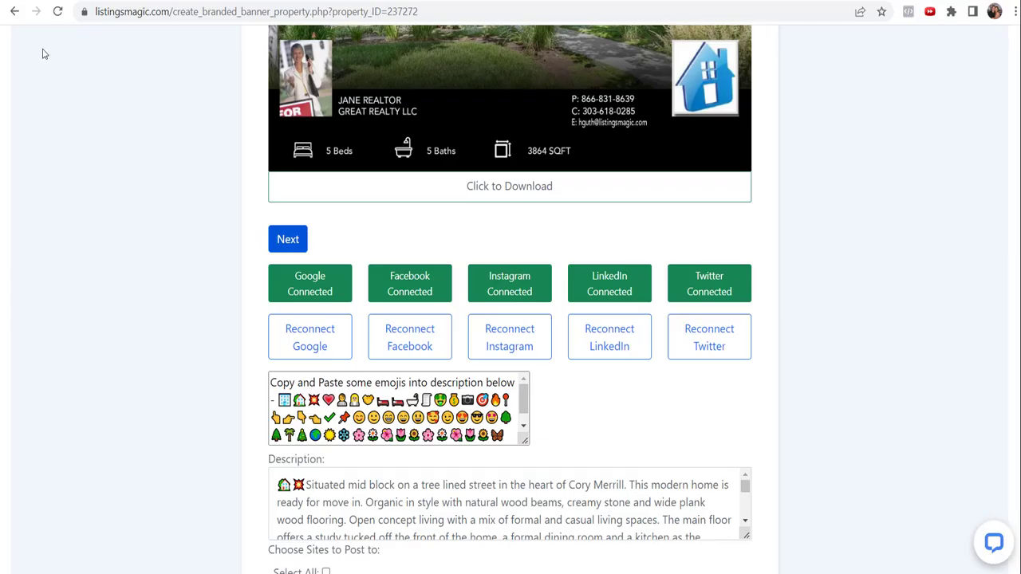
# Find the ListingsMagic tab and go to the Manage Properties page.
pyautogui.click(63, 2)
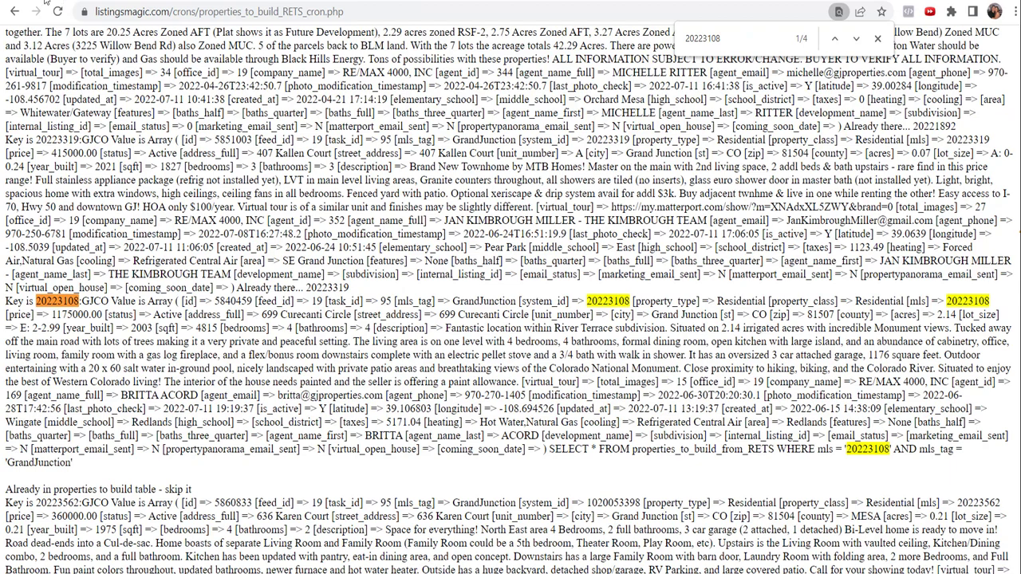
pyautogui.click(46, 1)
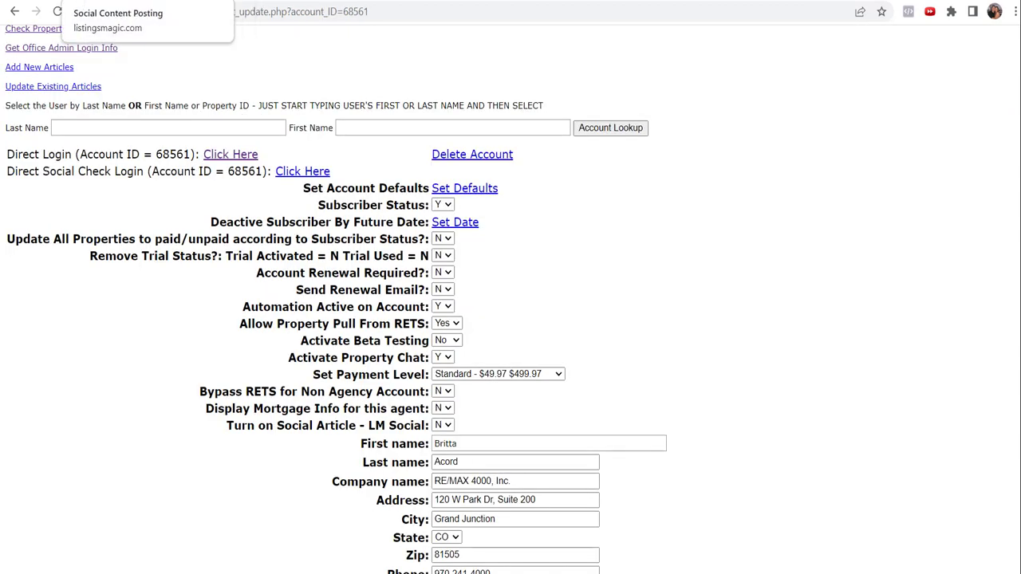
pyautogui.click(68, 2)
pyautogui.scroll(20, 149, 53)
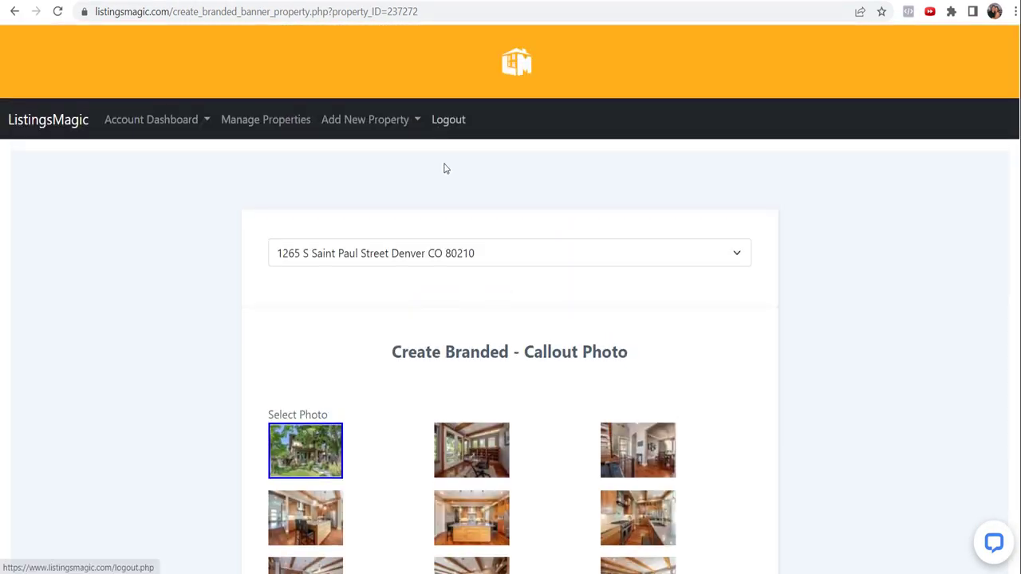
pyautogui.click(260, 134)
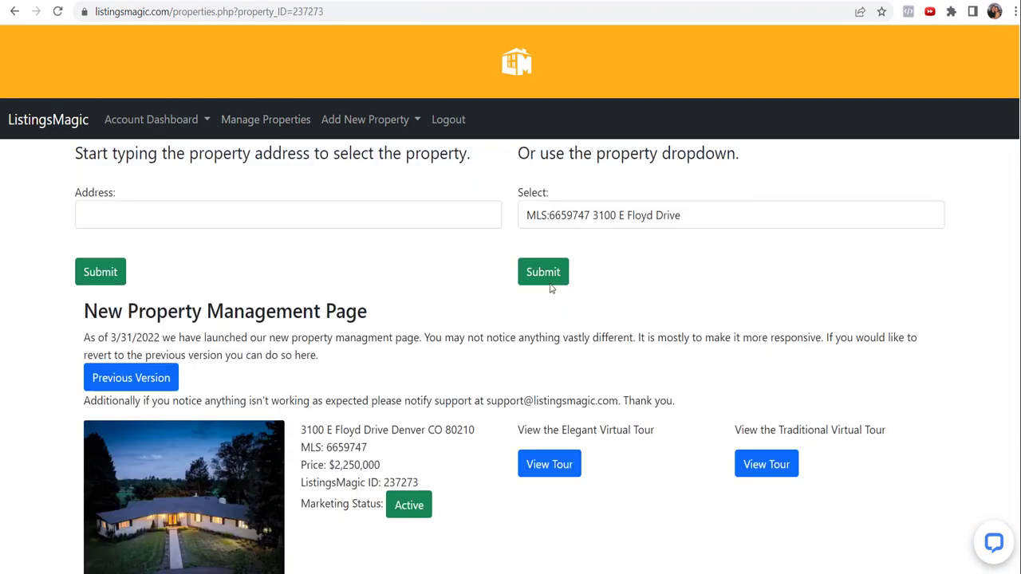
# Select 3100 E Floyd Drive, expand 4) Social Media Posting, and launch the Fast Post Tool.
pyautogui.click(615, 214)
pyautogui.click(624, 227)
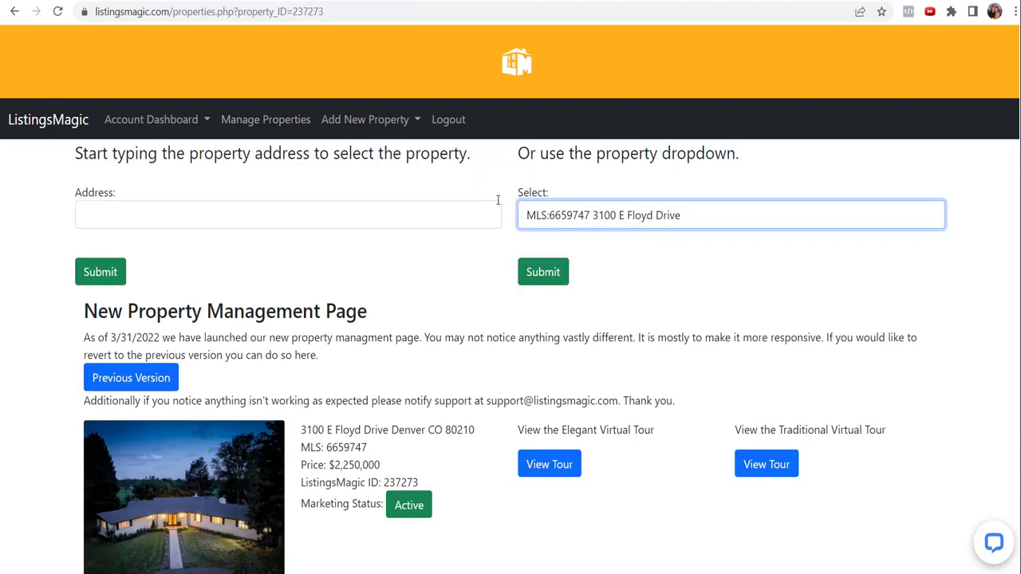
pyautogui.scroll(-6, 356, 264)
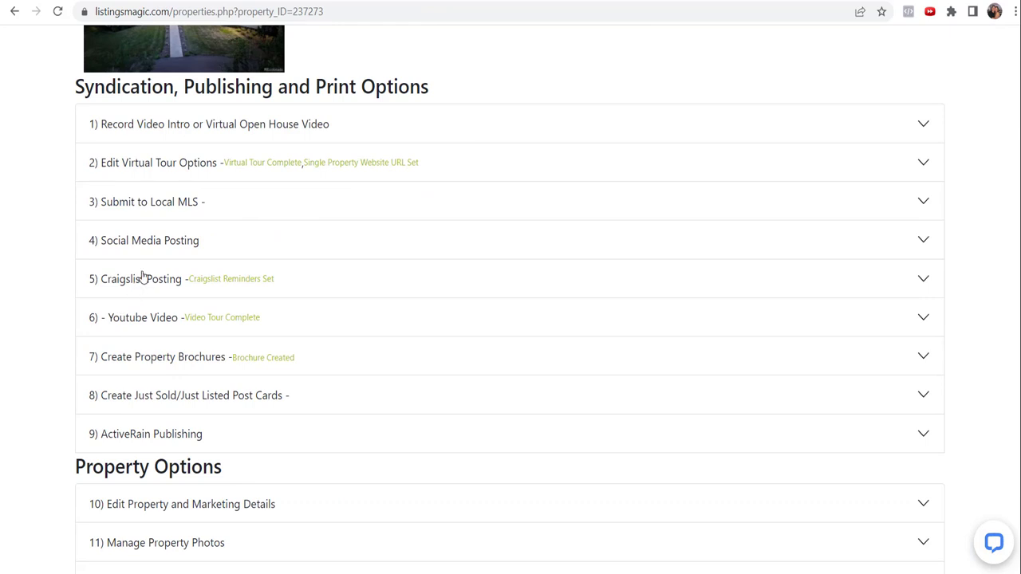
pyautogui.click(134, 242)
pyautogui.click(127, 376)
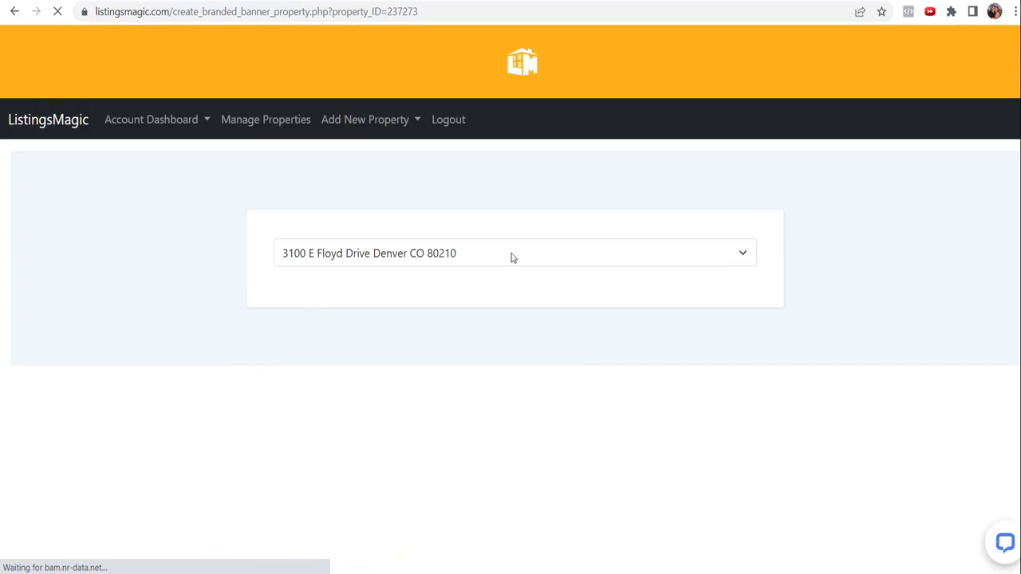
pyautogui.click(511, 257)
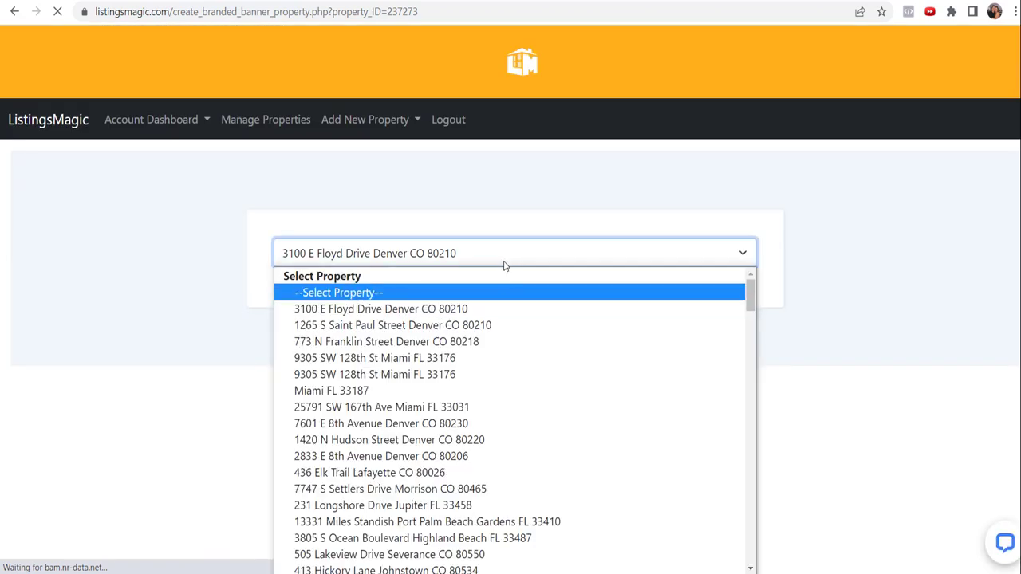
pyautogui.click(376, 343)
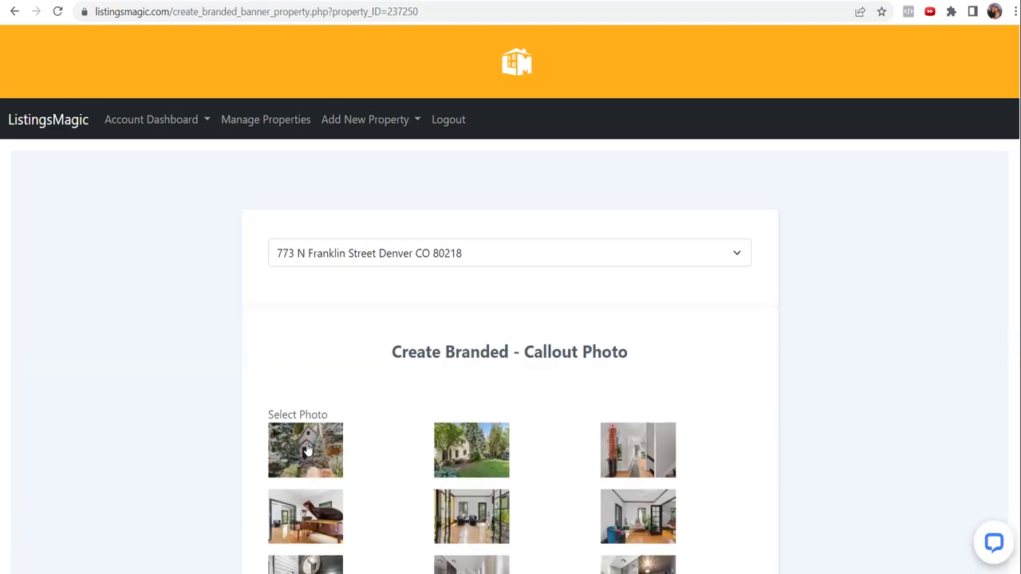
pyautogui.click(306, 451)
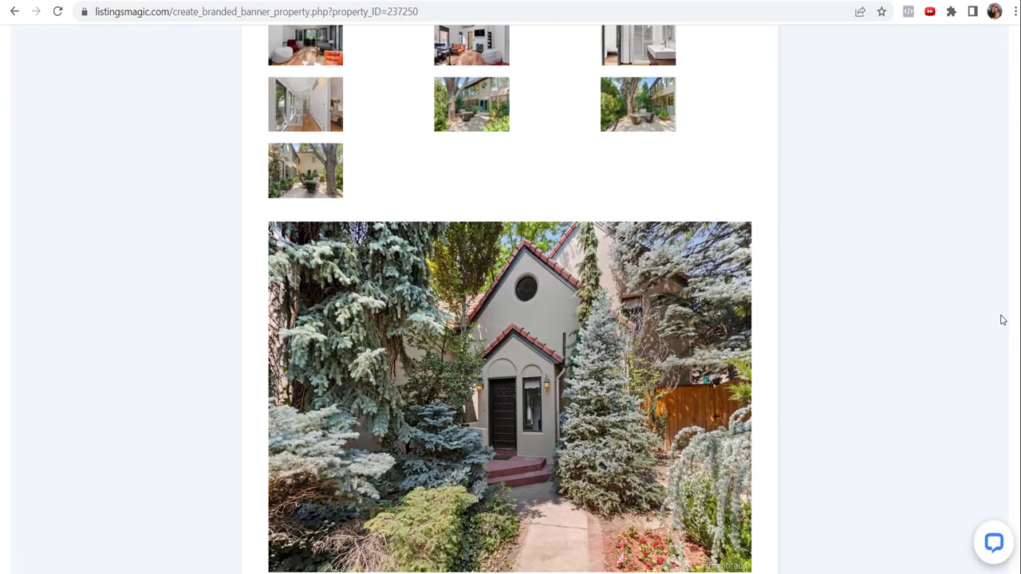
pyautogui.click(455, 107)
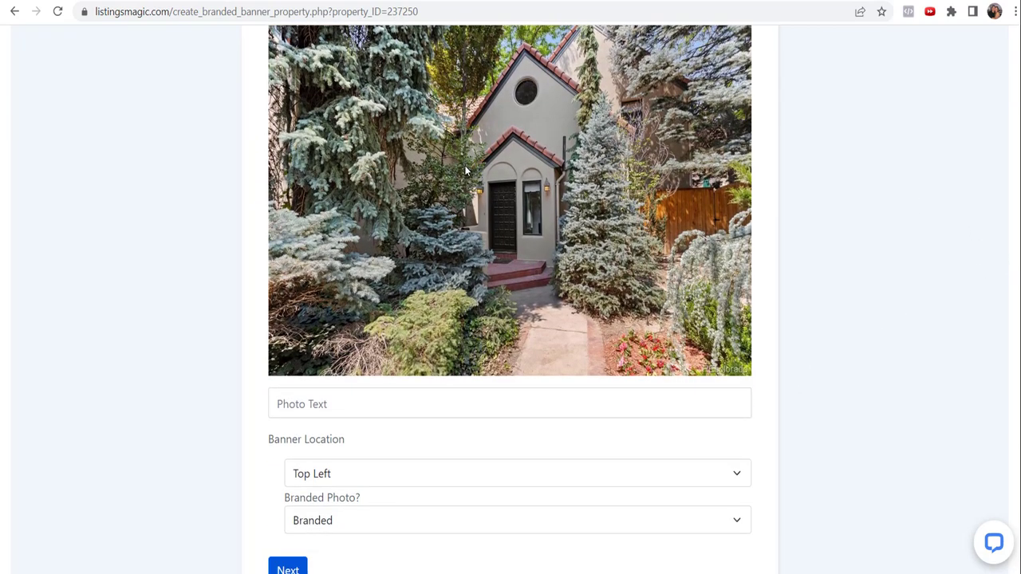
pyautogui.scroll(10, 463, 175)
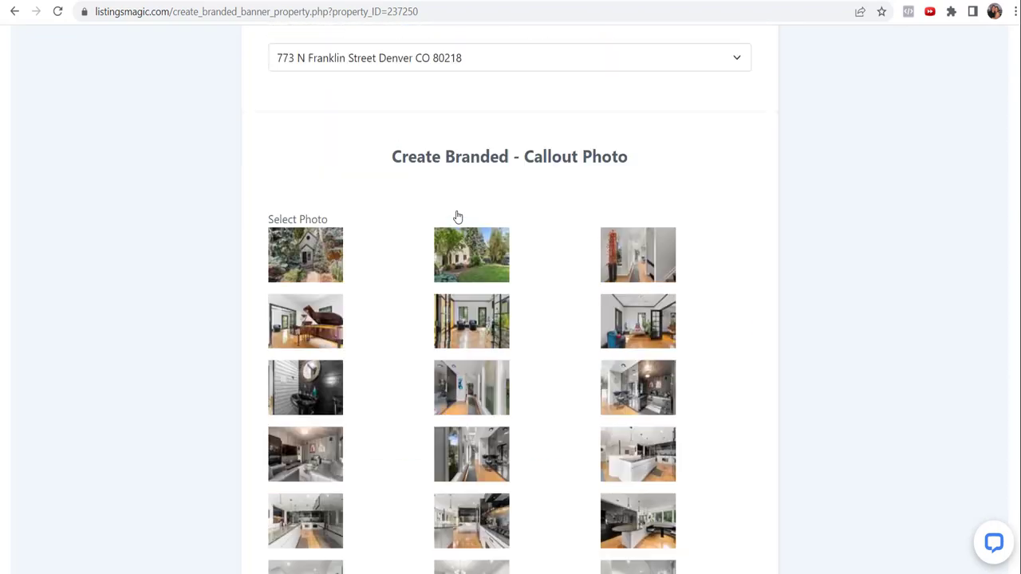
pyautogui.click(313, 276)
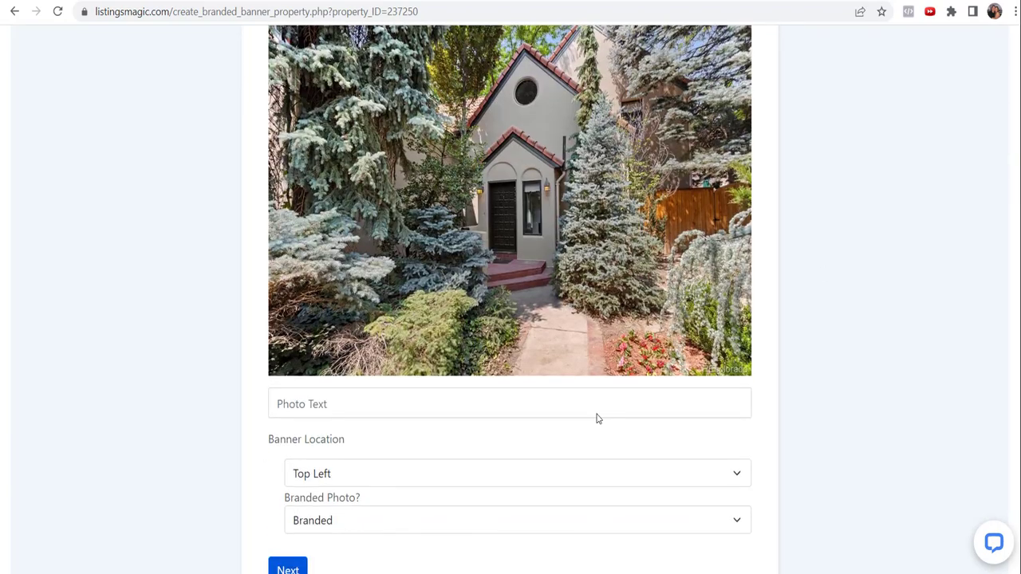
pyautogui.click(338, 404)
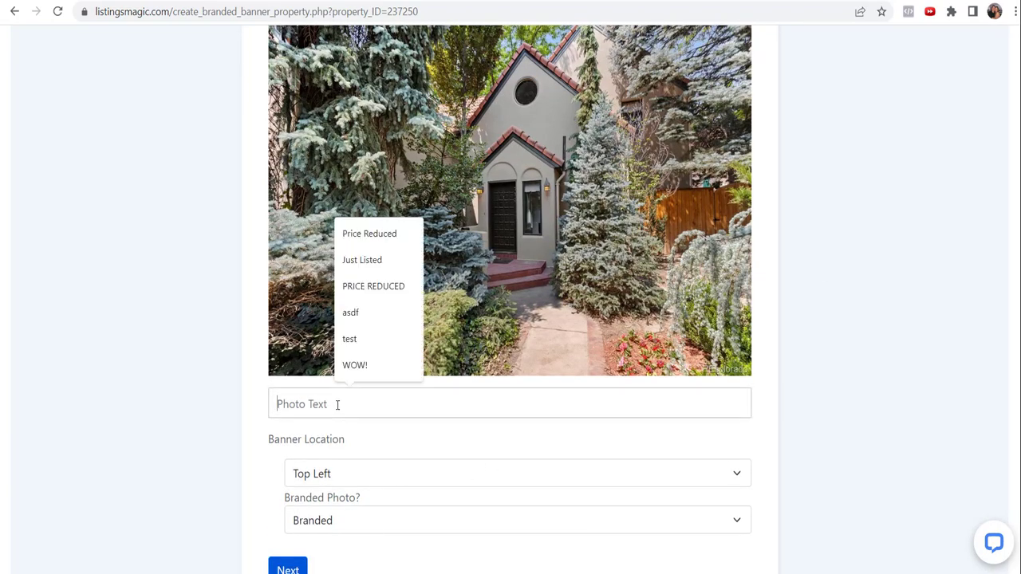
# Enter 'Now Under Contract' as photo text, set the banner to Bottom Left, and generate it.
pyautogui.write('No')
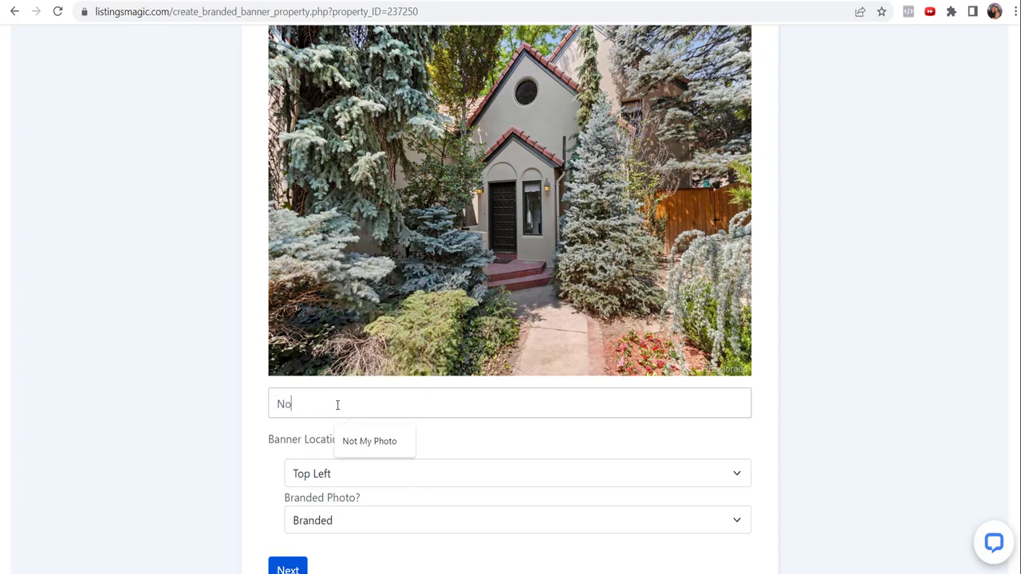
pyautogui.write('w')
pyautogui.press('BackSpace')
pyautogui.write('w Unde')
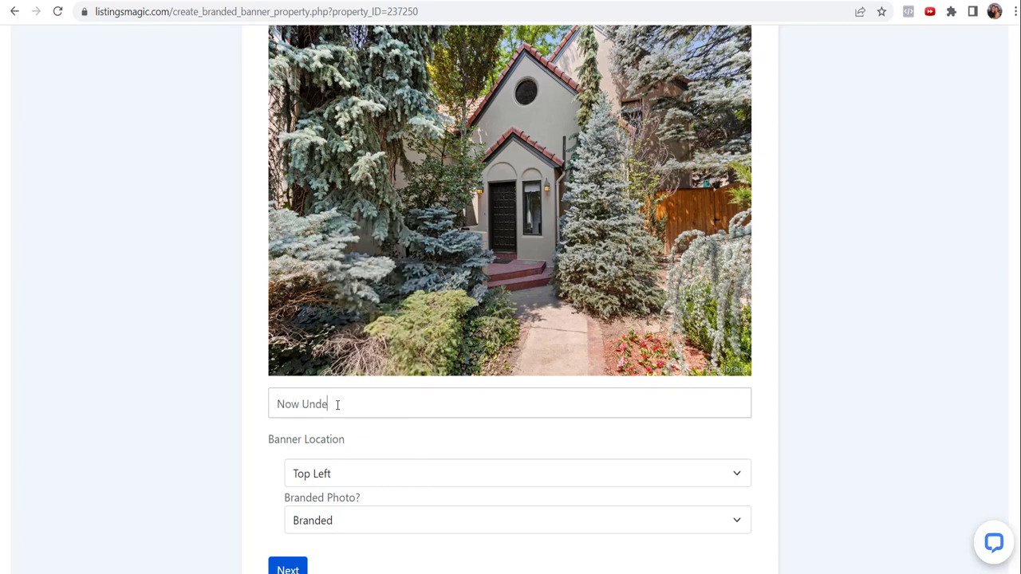
pyautogui.write('r Contract')
pyautogui.click(374, 482)
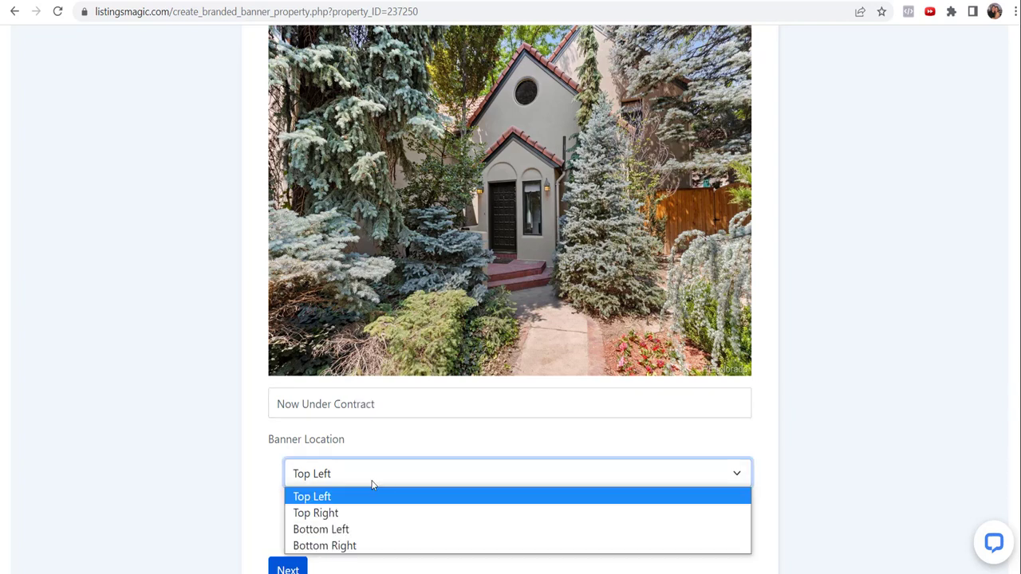
pyautogui.click(339, 529)
pyautogui.scroll(-2, 956, 489)
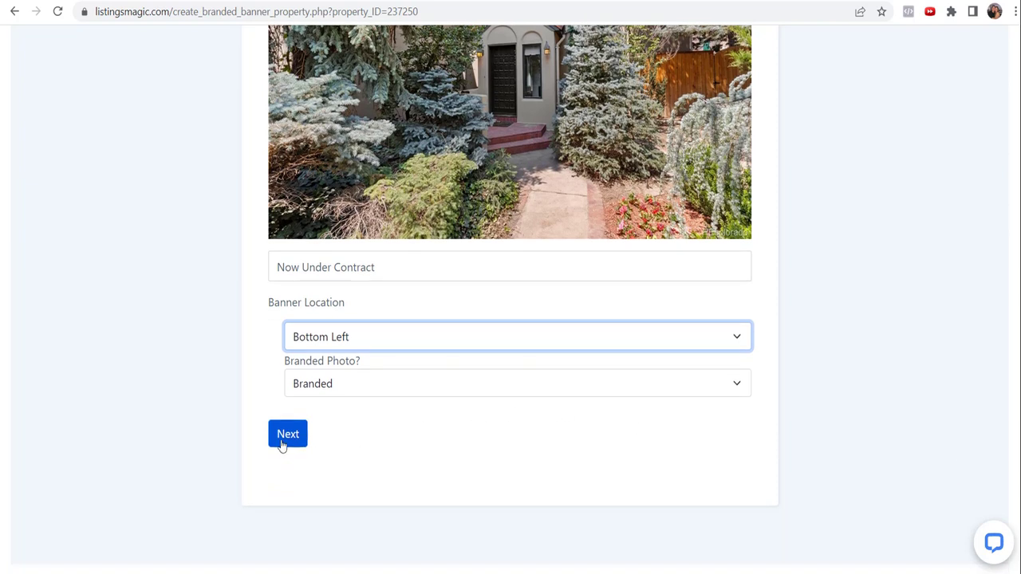
pyautogui.click(285, 438)
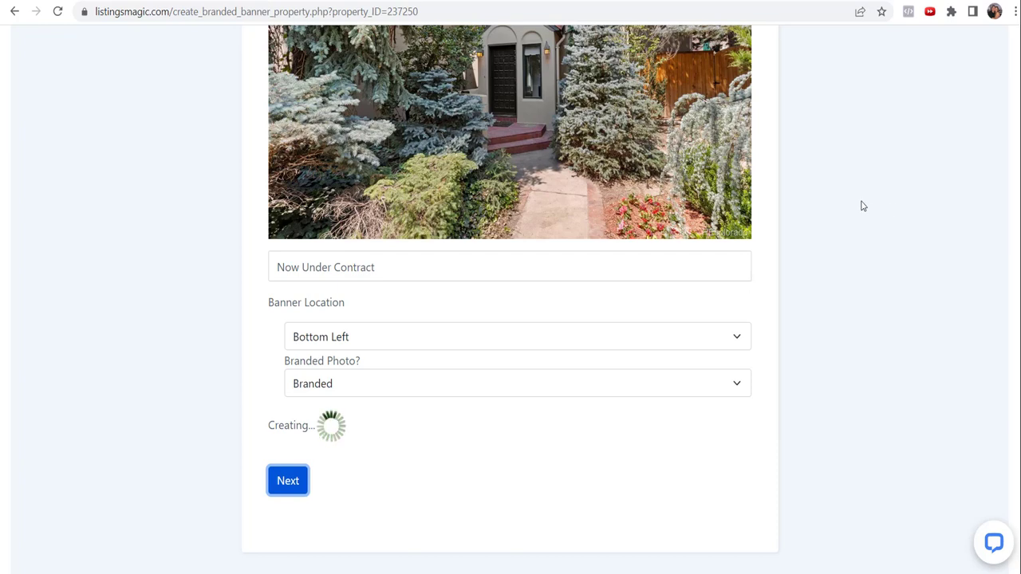
pyautogui.scroll(-5, 854, 211)
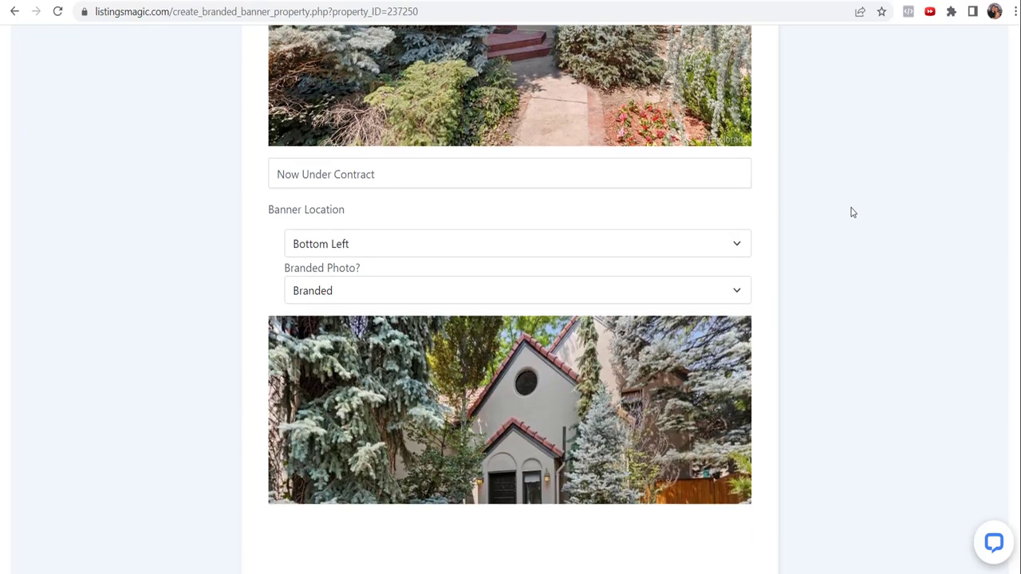
pyautogui.scroll(5, 852, 210)
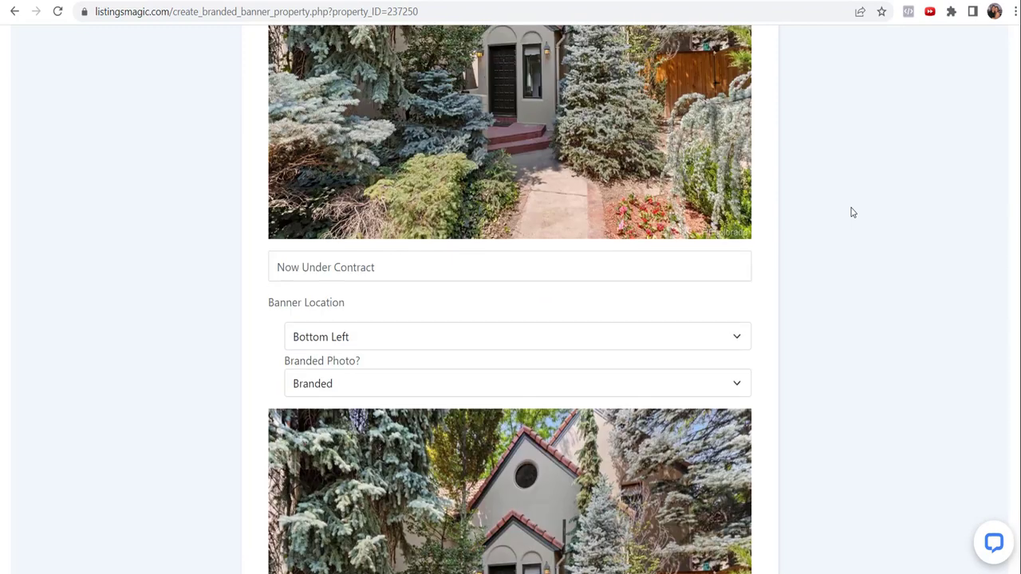
# Set Branded Photo? to Not Branded and regenerate the Now Under Contract image.
pyautogui.click(302, 386)
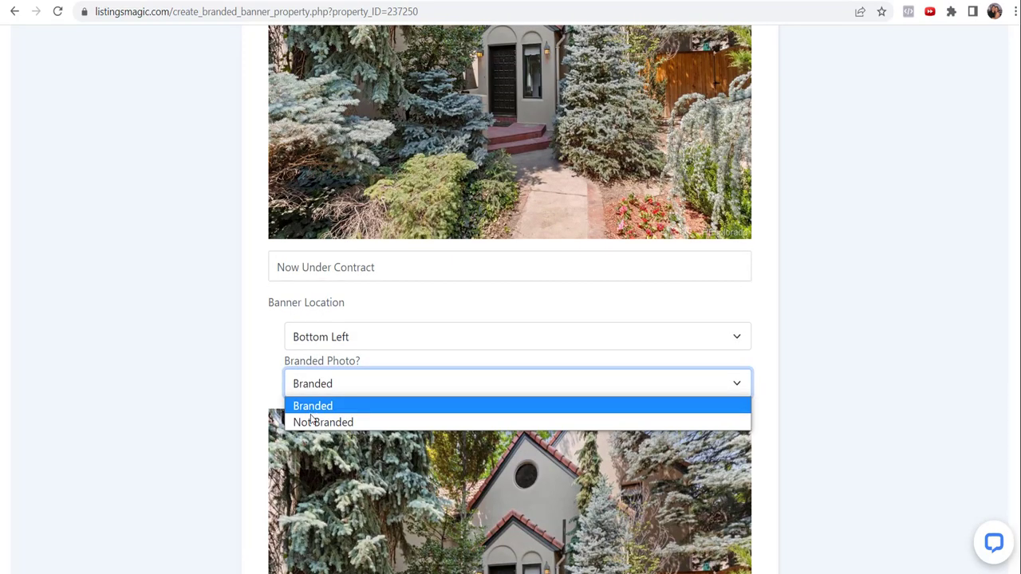
pyautogui.click(312, 421)
pyautogui.scroll(-5, 871, 383)
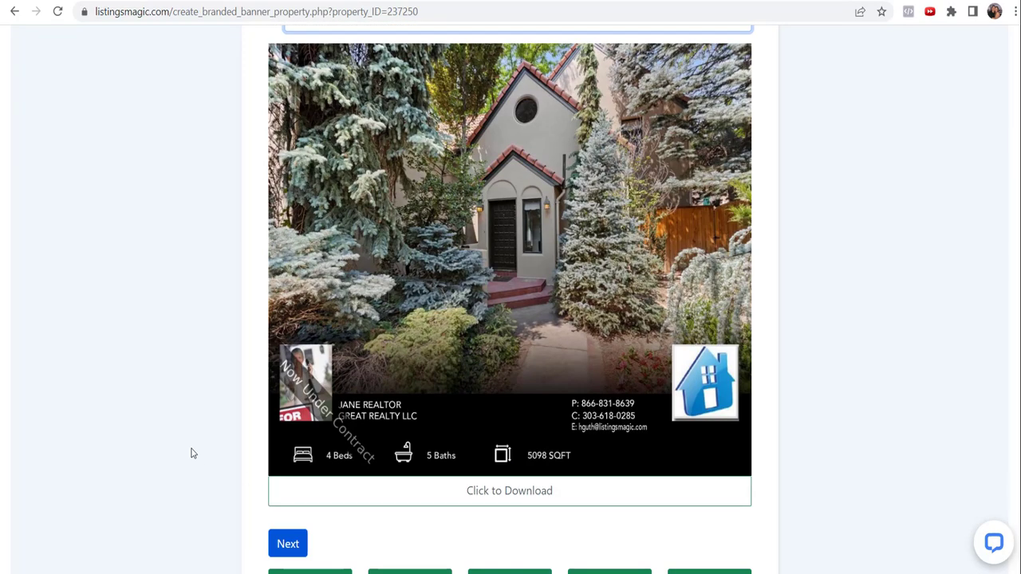
pyautogui.scroll(-2, 191, 452)
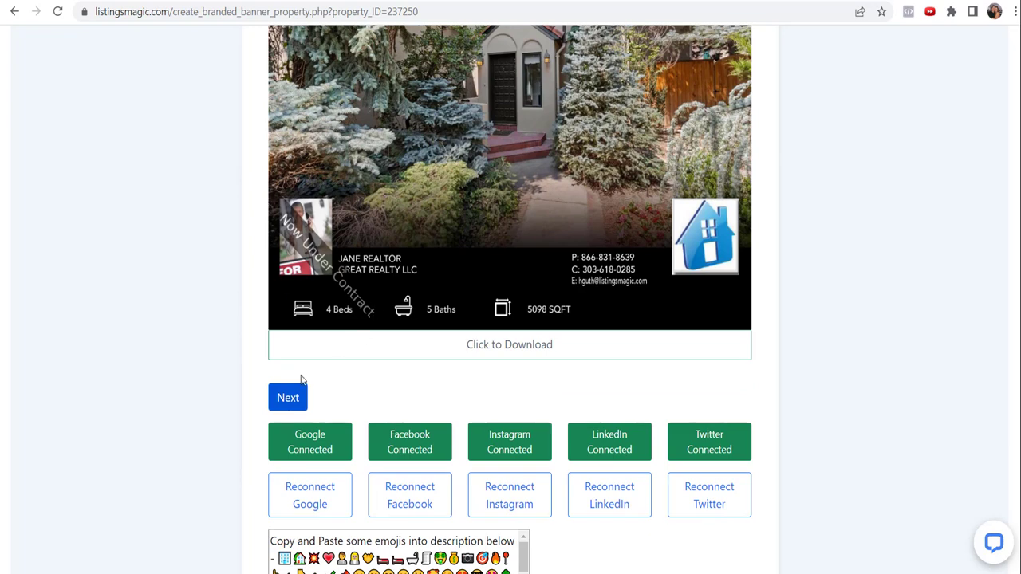
pyautogui.click(289, 399)
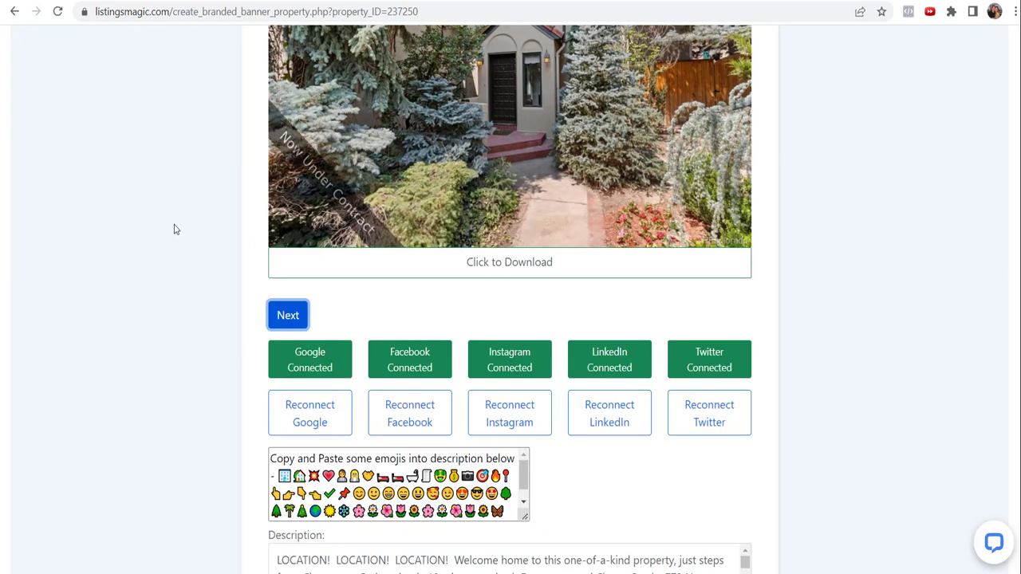
pyautogui.scroll(2, 275, 265)
pyautogui.scroll(3, 411, 195)
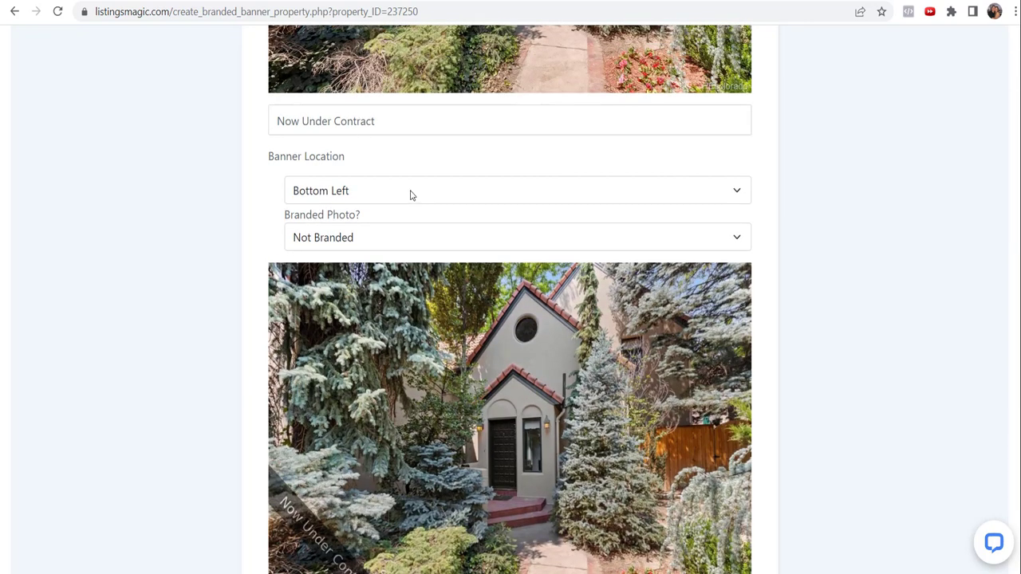
pyautogui.scroll(-2, 462, 340)
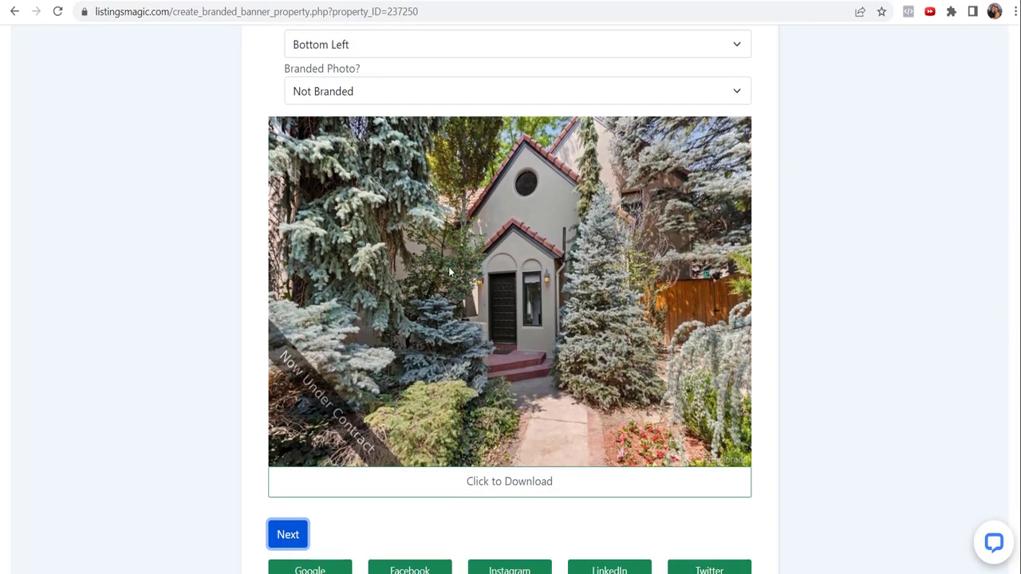
pyautogui.scroll(-5, 219, 369)
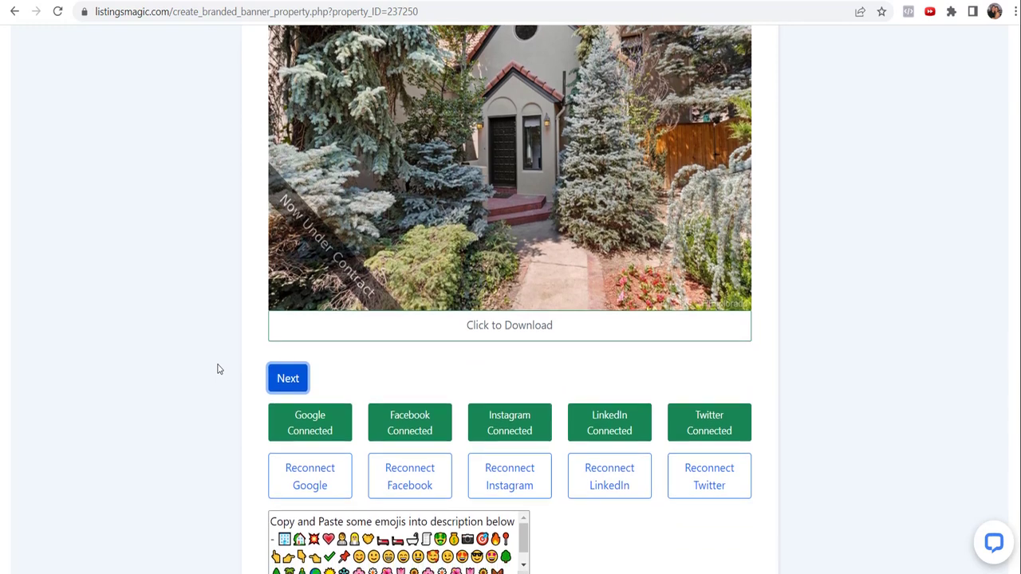
pyautogui.scroll(-1, 221, 367)
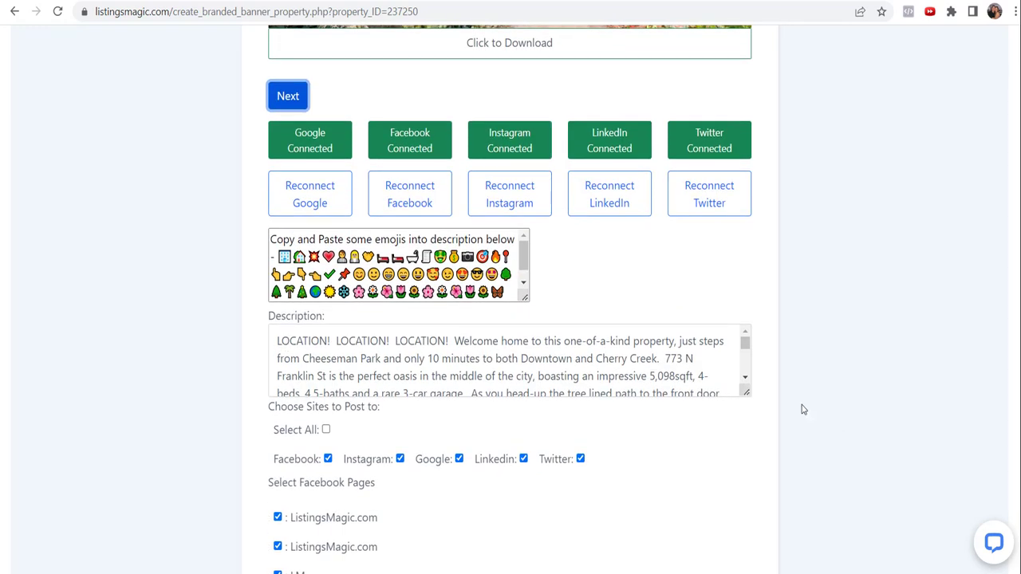
pyautogui.scroll(-3, 346, 485)
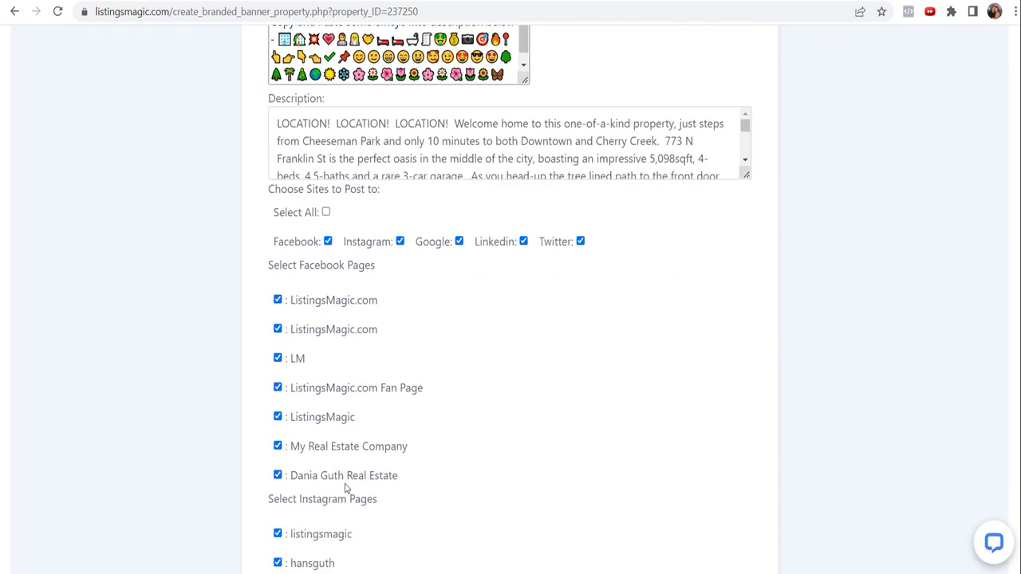
pyautogui.scroll(-1, 375, 533)
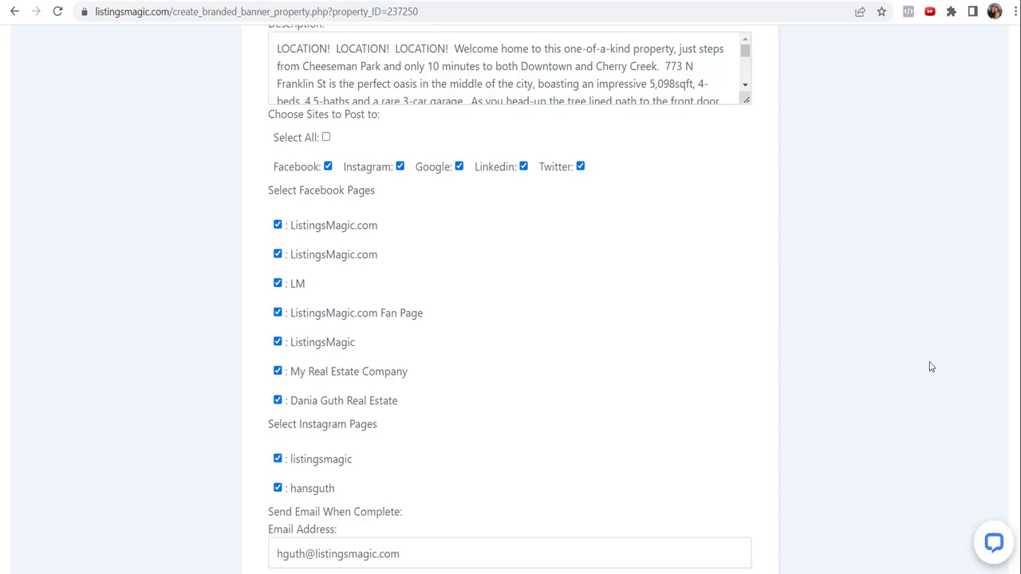